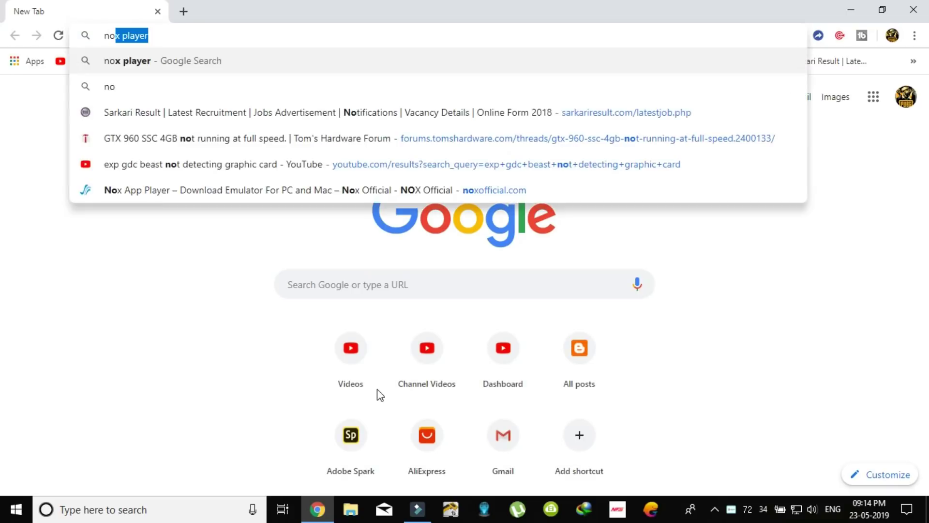
# Search Google for "nox player", open the official bignox.com download page, and close the browser after viewing it
pyautogui.press('Return')
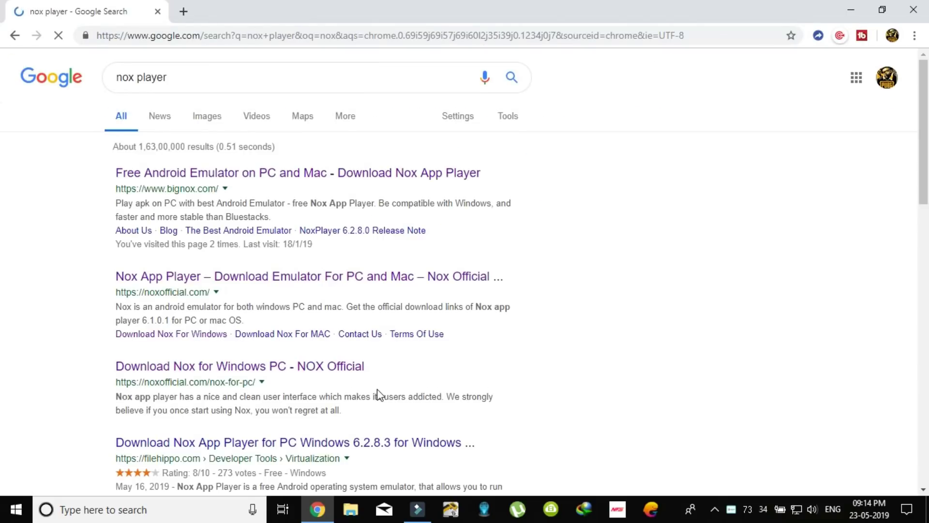
pyautogui.click(295, 174)
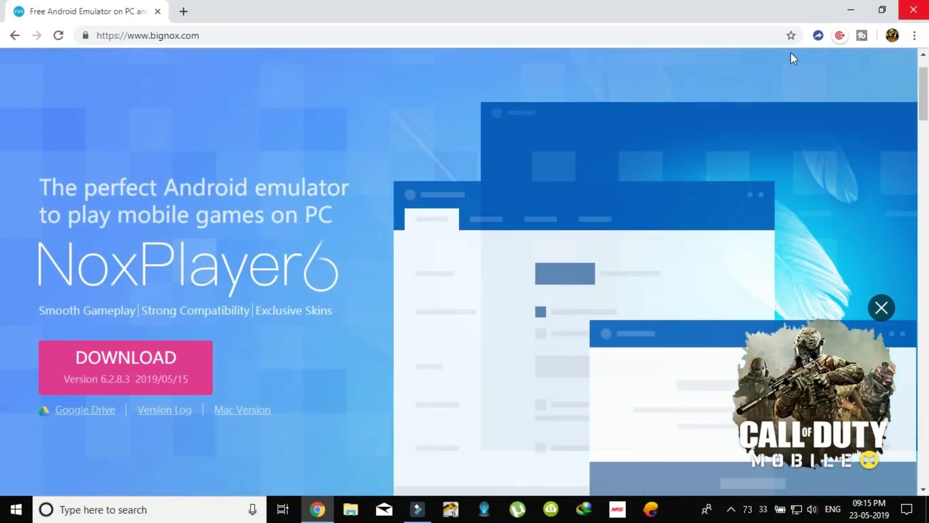
pyautogui.click(926, 14)
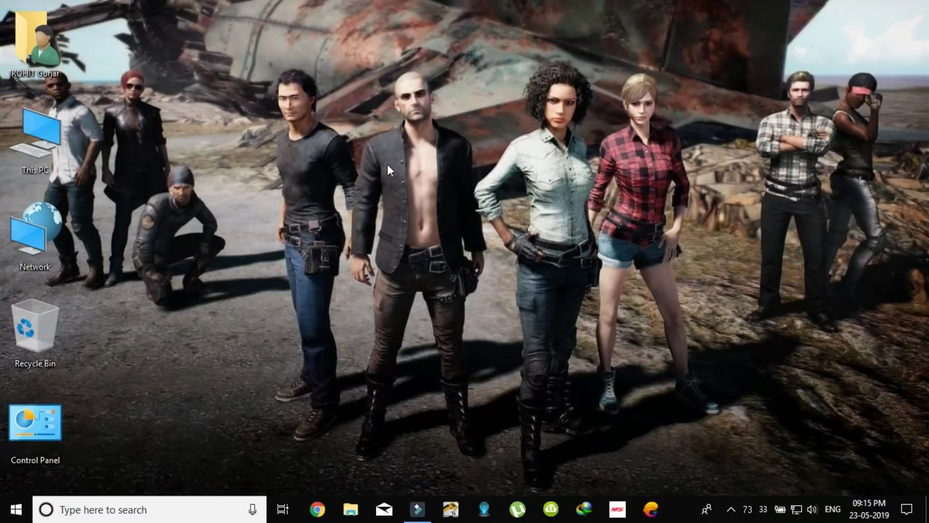
# Launch the installed Nox emulator from the recently added programs and shift its window slightly on the desktop
pyautogui.rightClick(388, 165)
pyautogui.click(416, 206)
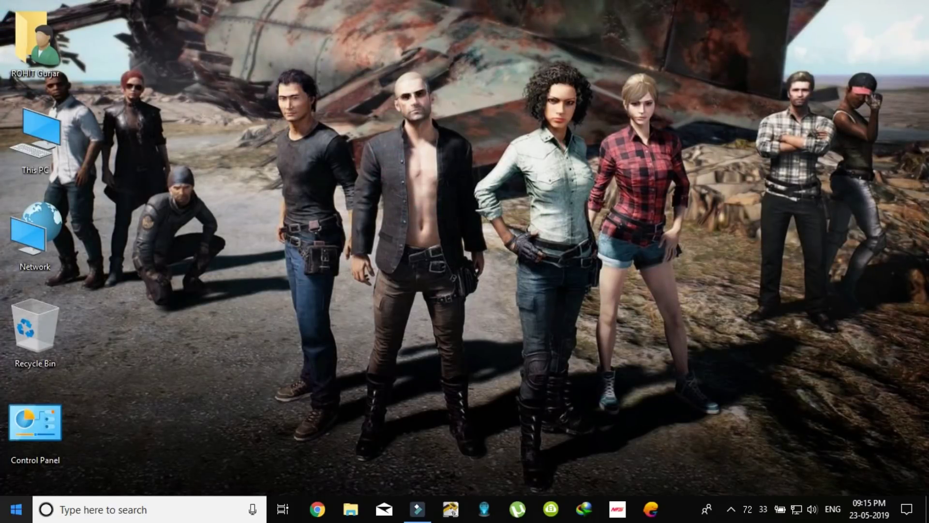
pyautogui.click(16, 510)
pyautogui.click(74, 184)
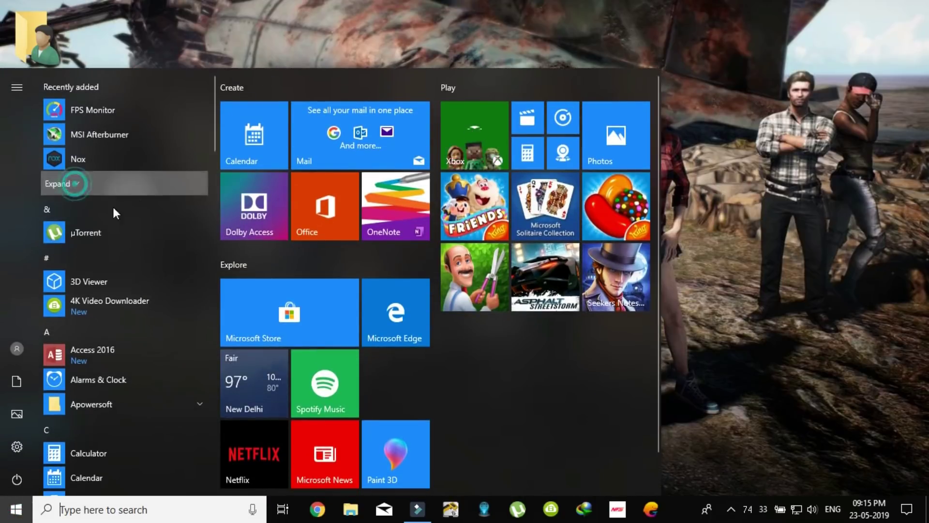
pyautogui.click(94, 157)
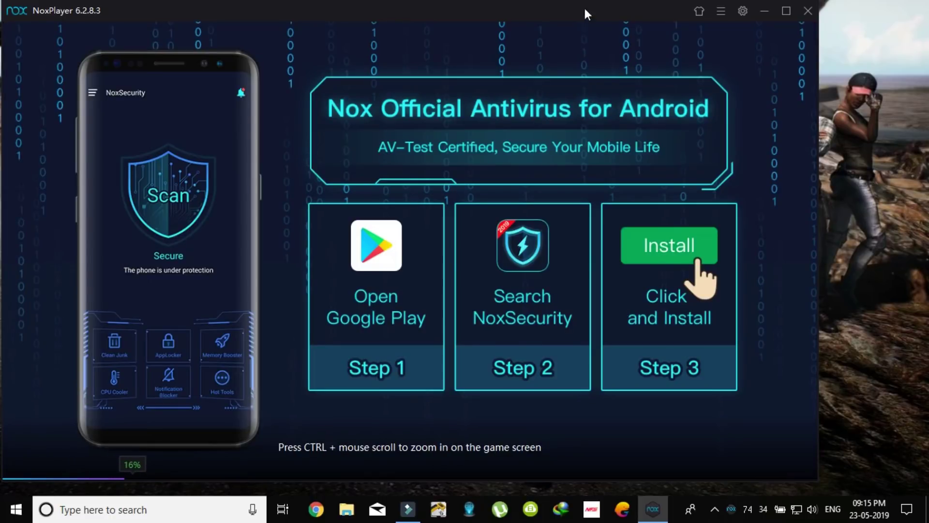
pyautogui.moveTo(580, 3); pyautogui.dragTo(623, 4)
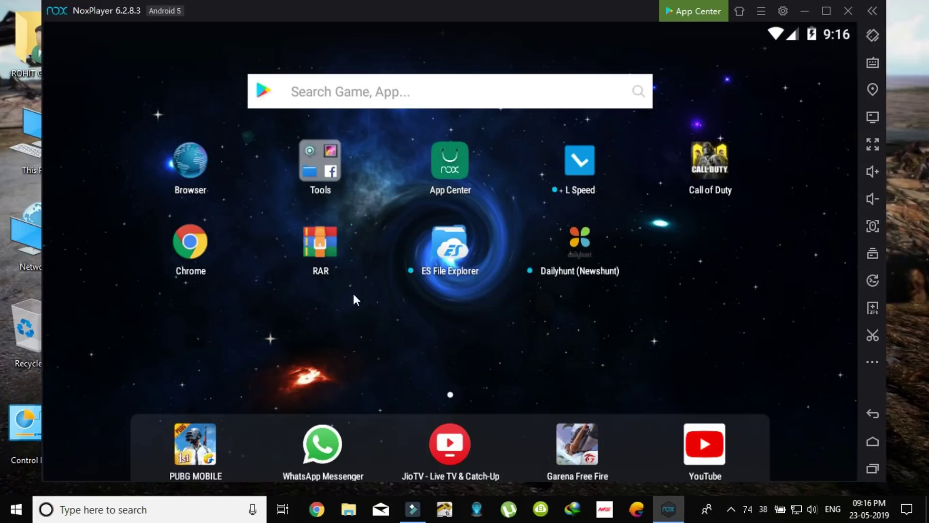
# In the emulator's Chrome, go to rsgtechincal.blogspot.com and open the article on how to download Call of Duty Mobile
pyautogui.click(187, 251)
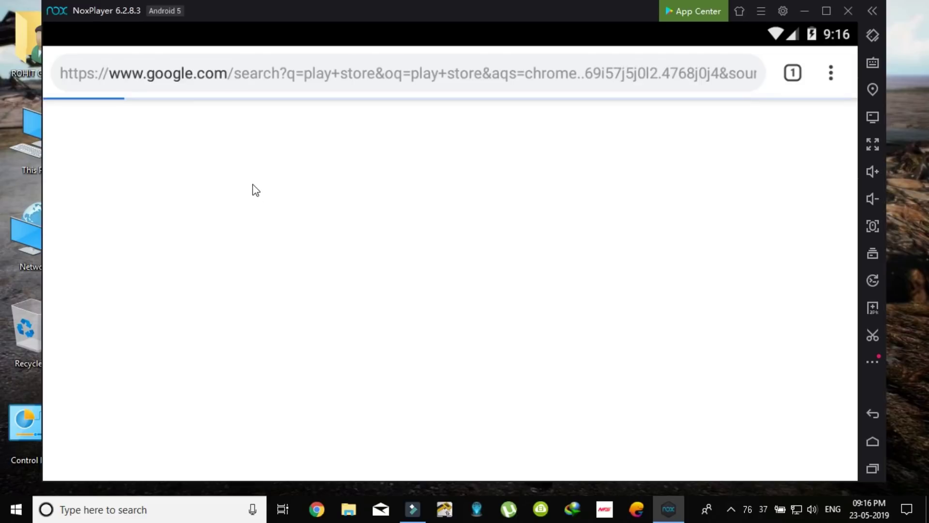
pyautogui.click(289, 73)
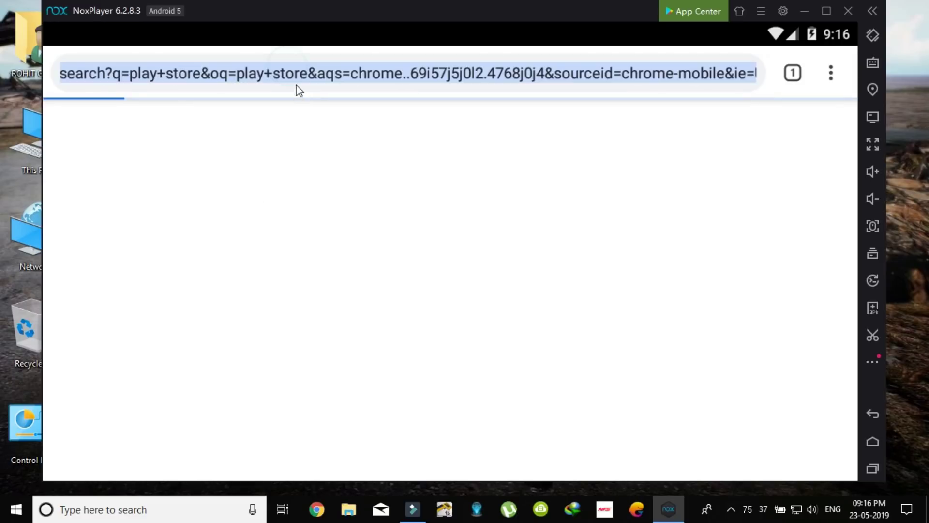
pyautogui.press('BackSpace')
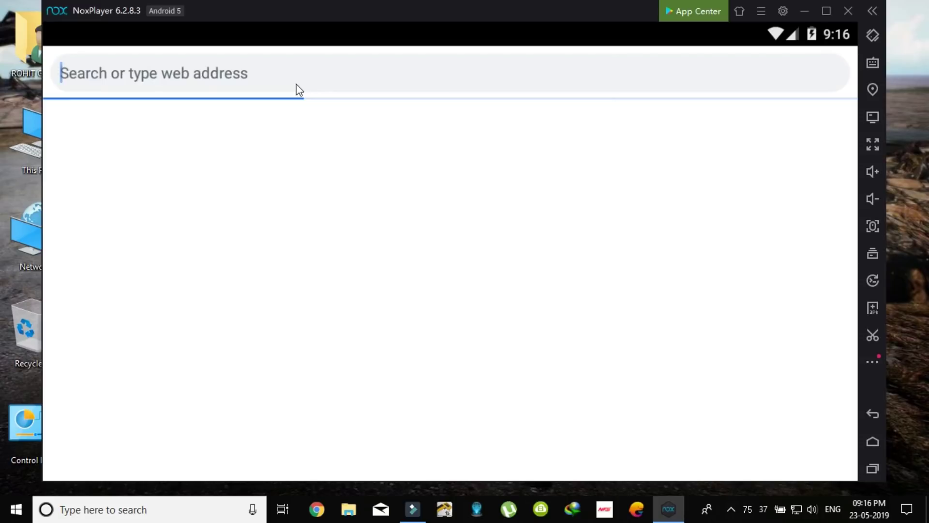
pyautogui.write('rsg')
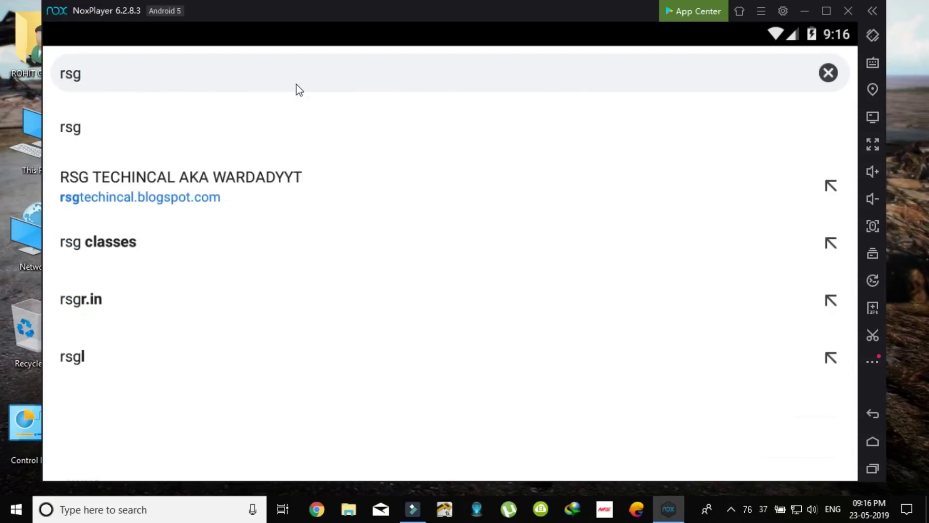
pyautogui.click(288, 206)
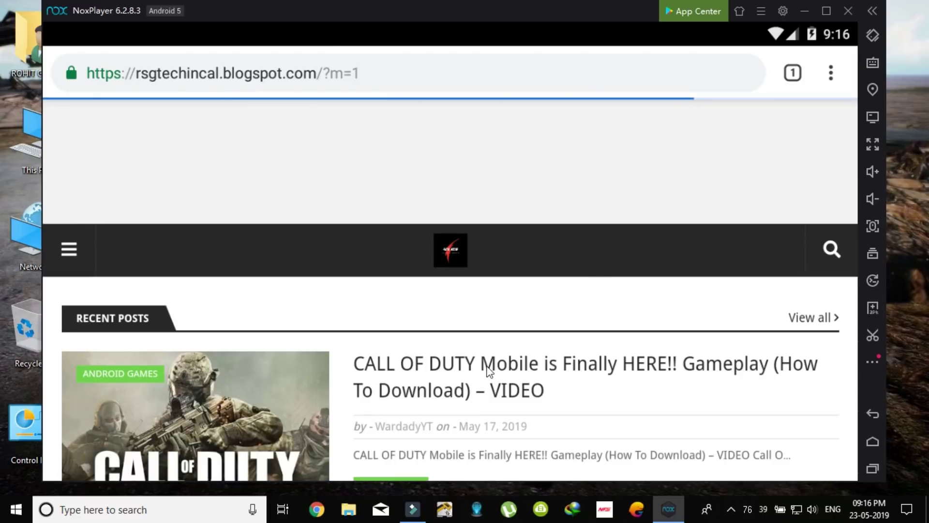
pyautogui.click(523, 366)
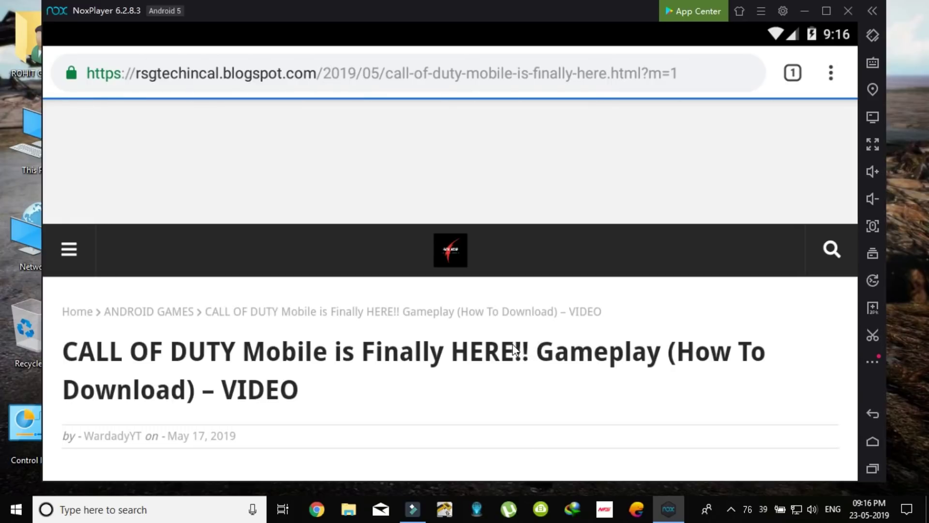
# Read the Call of Duty Mobile article down to its download instructions and link, and close Chrome
pyautogui.moveTo(523, 388); pyautogui.dragTo(543, 125)
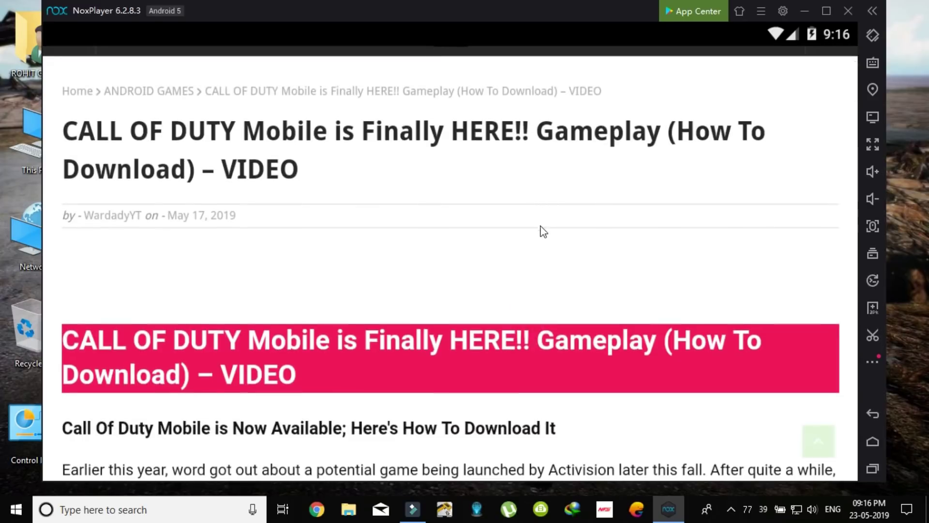
pyautogui.scroll(-2, 522, 262)
pyautogui.scroll(-2, 436, 343)
pyautogui.scroll(-3, 469, 100)
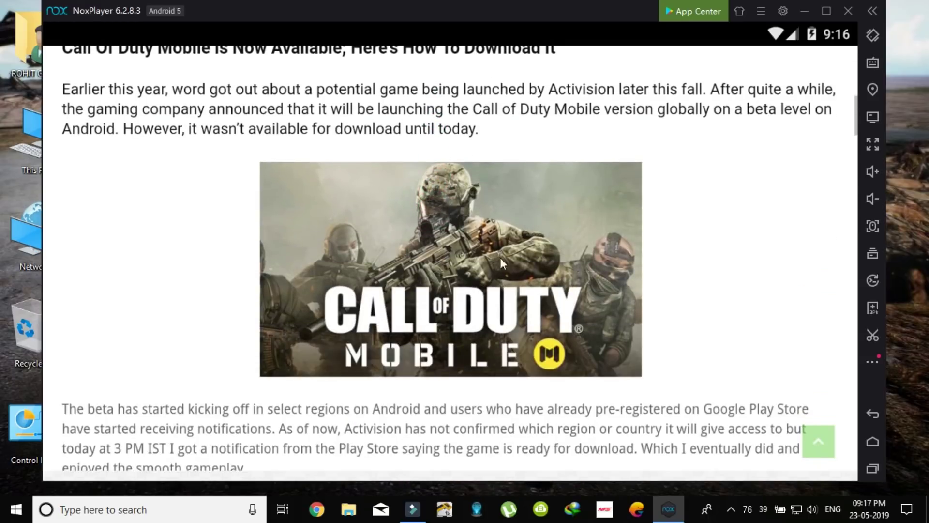
pyautogui.moveTo(447, 332); pyautogui.dragTo(484, 112)
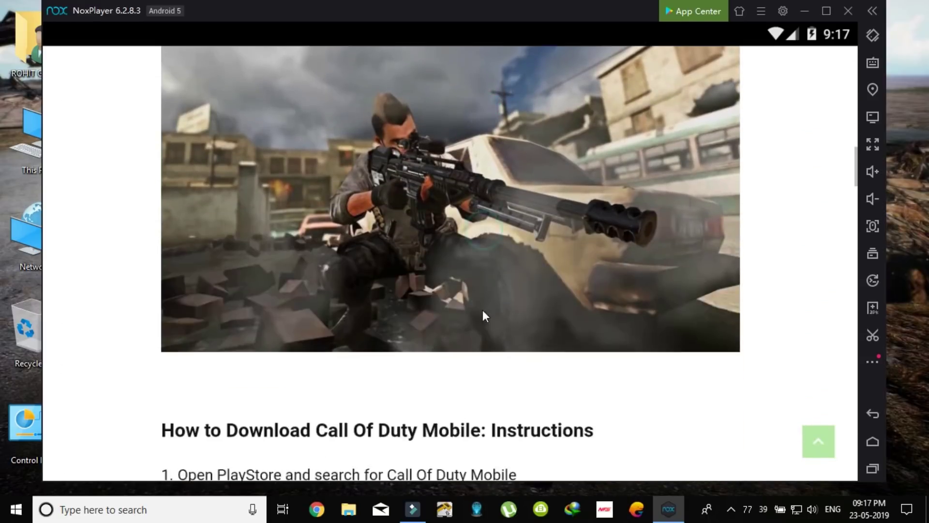
pyautogui.moveTo(473, 353); pyautogui.dragTo(490, 58)
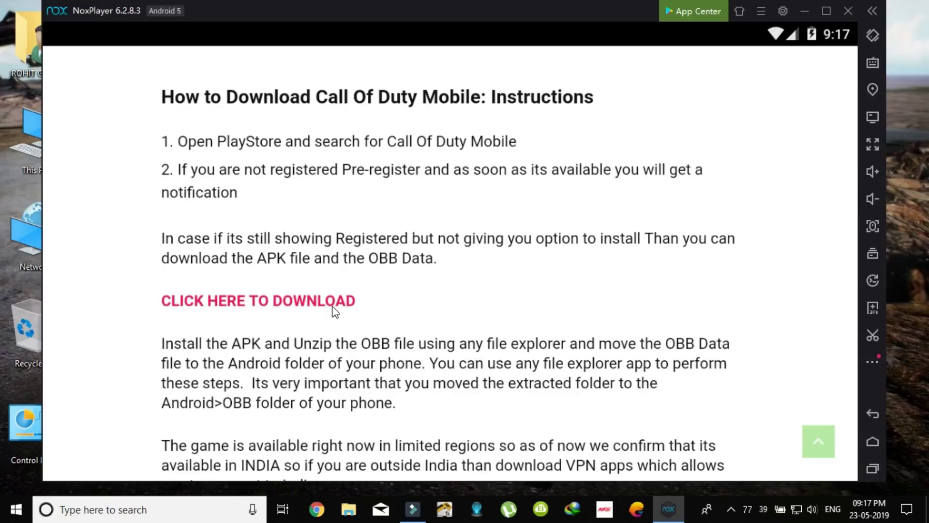
pyautogui.click(871, 468)
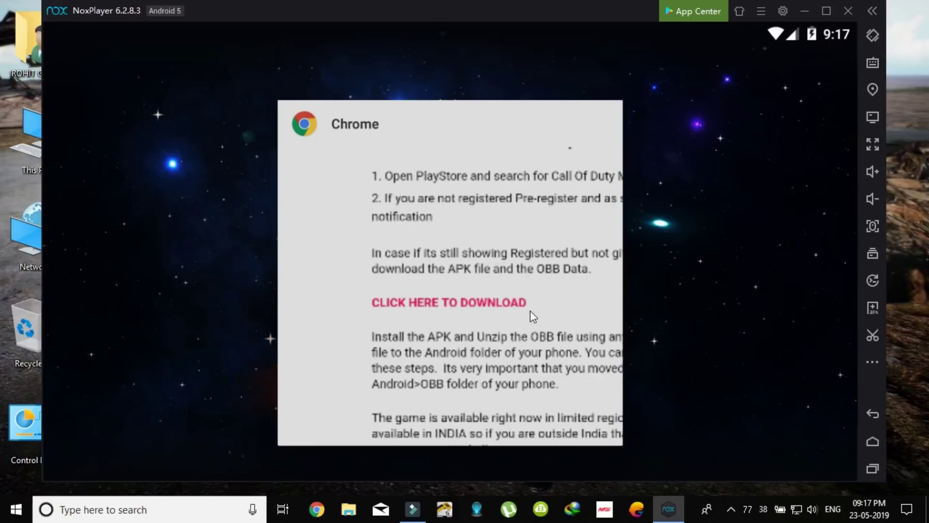
pyautogui.moveTo(530, 310); pyautogui.dragTo(512, 305)
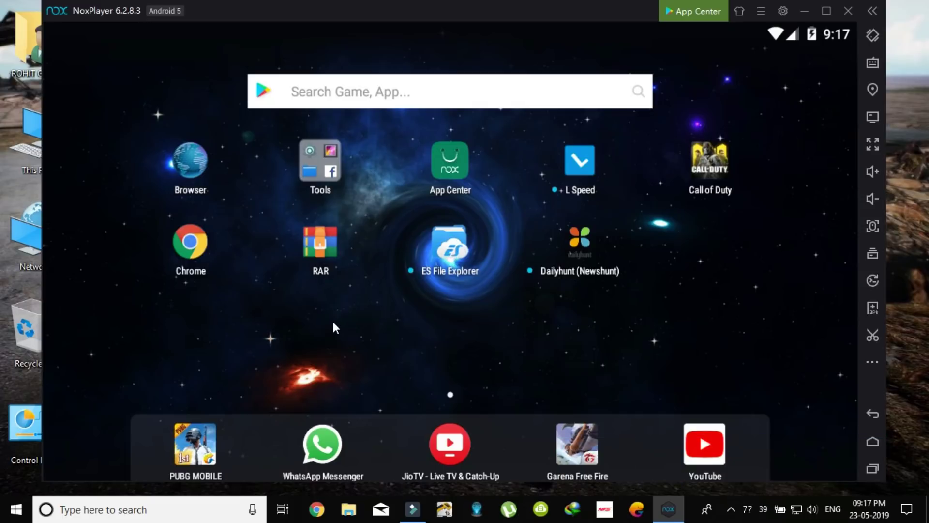
# Switch to ES File Explorer and browse the internal storage to the Download folder
pyautogui.click(458, 252)
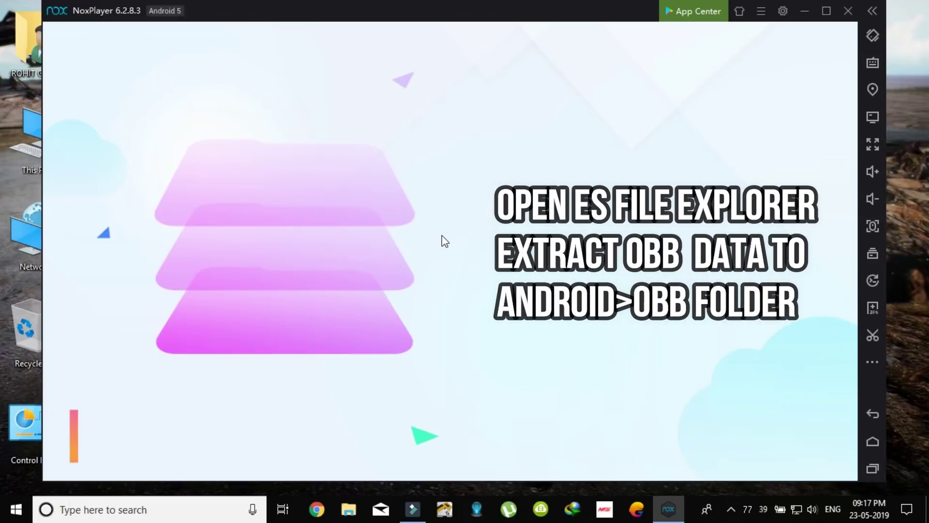
pyautogui.click(764, 510)
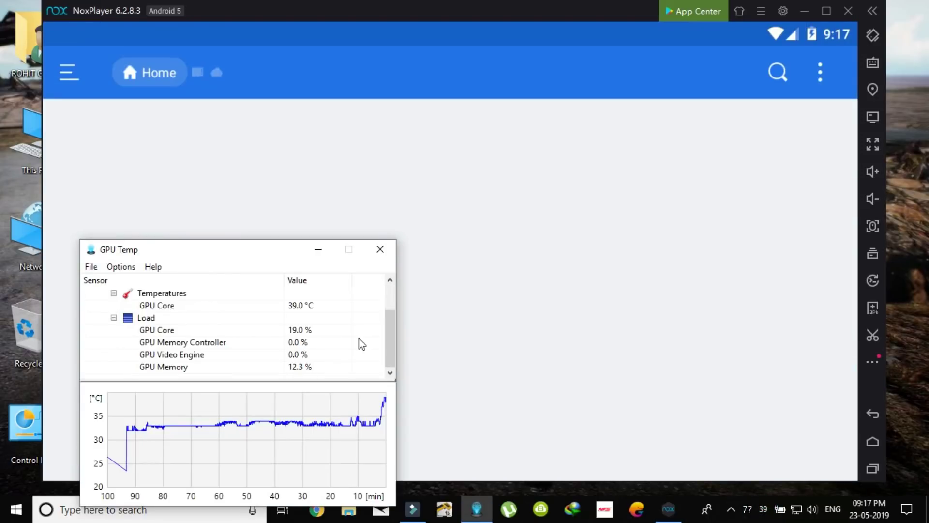
pyautogui.click(318, 250)
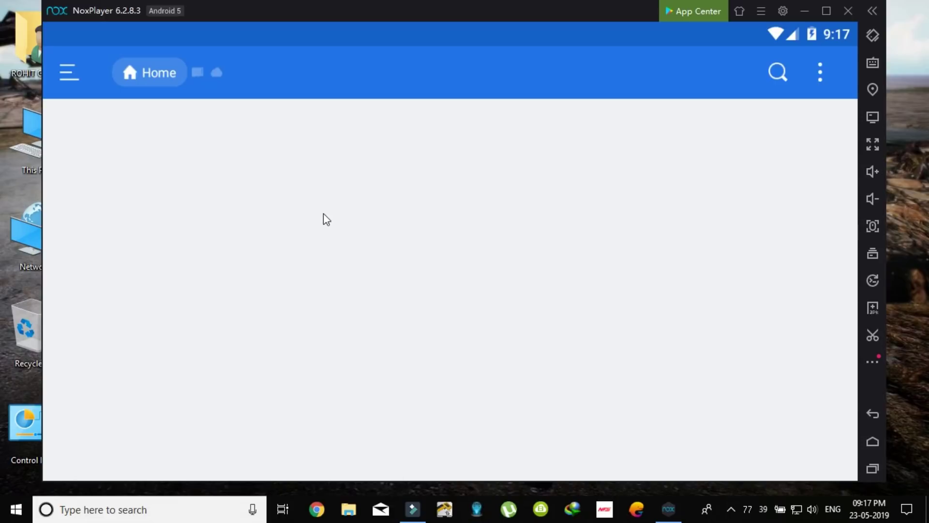
pyautogui.click(95, 161)
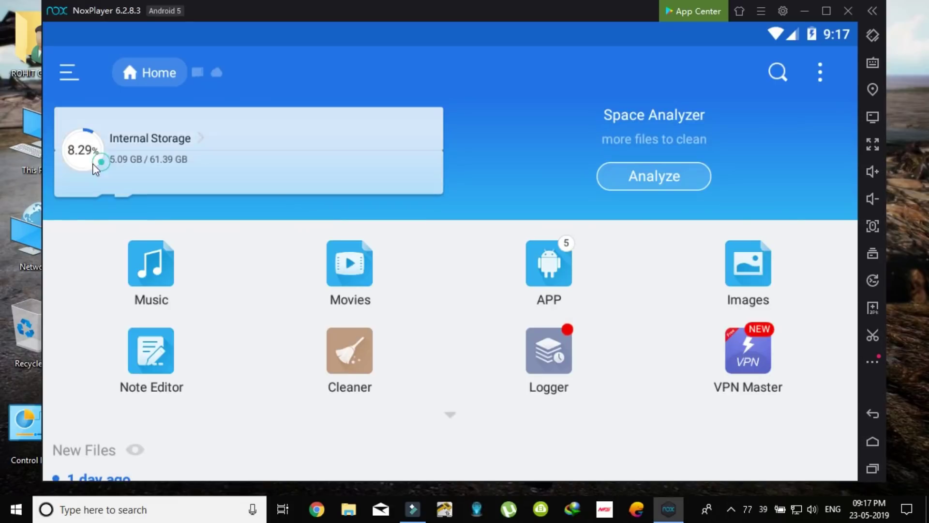
pyautogui.click(175, 220)
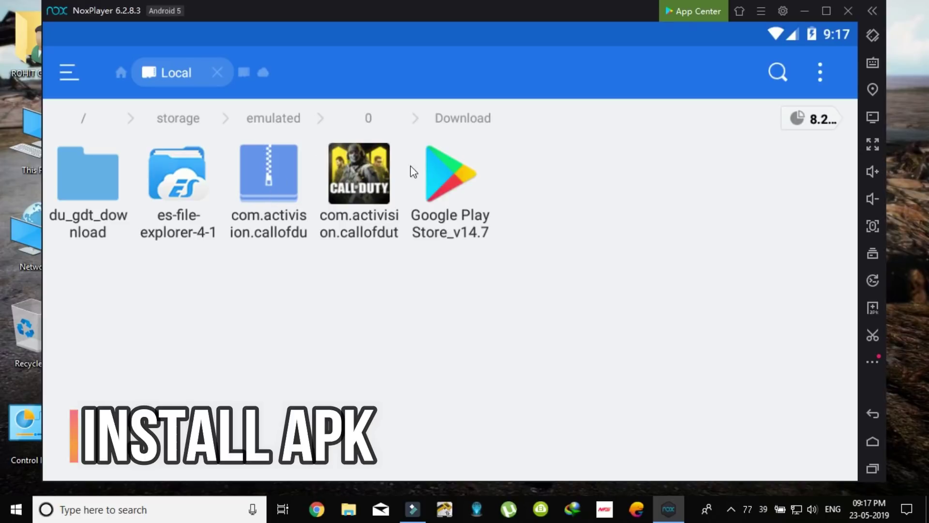
# Open the Call of Duty zip archive with ES Zip Viewer for this time only and select the com.activision.callofduty.shooter folder
pyautogui.click(262, 191)
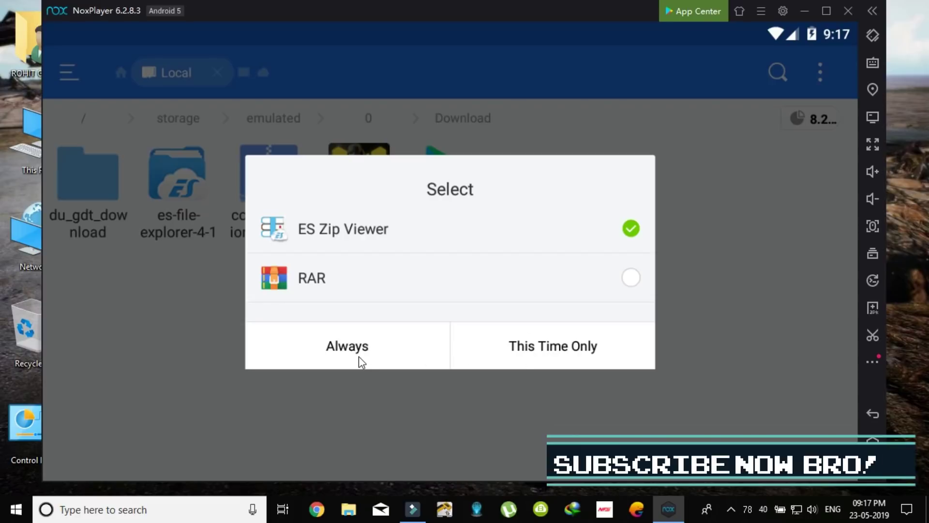
pyautogui.click(493, 347)
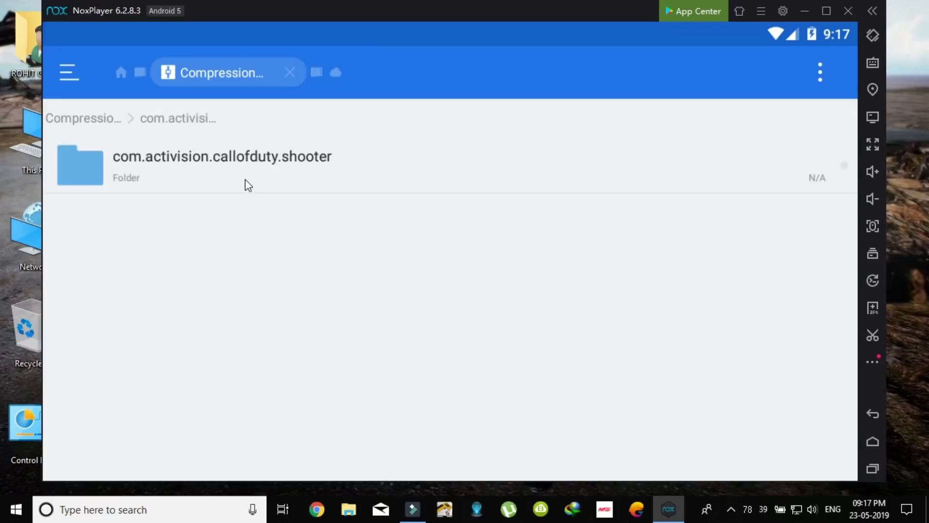
pyautogui.click(324, 178)
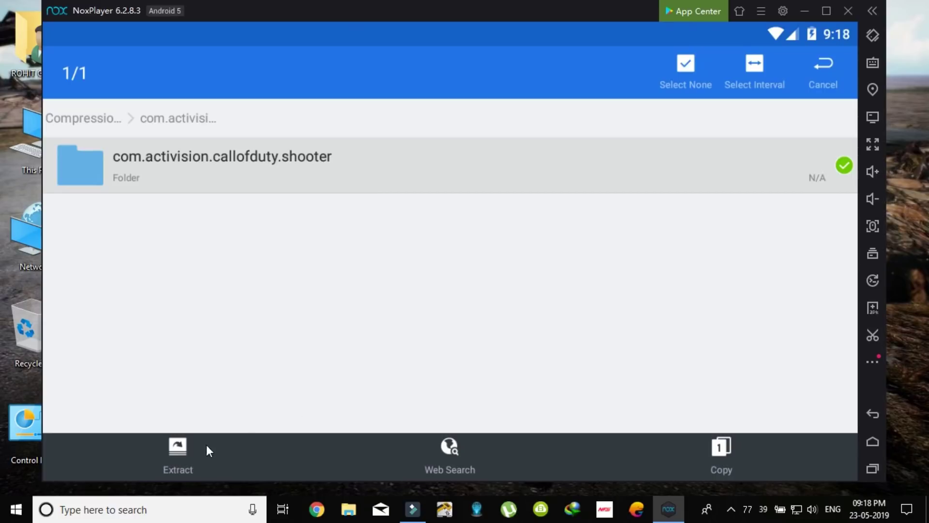
# Start extracting the selected folder to a chosen path, browse to /sdcard/Android/obb as the destination, and cancel the extraction
pyautogui.click(184, 446)
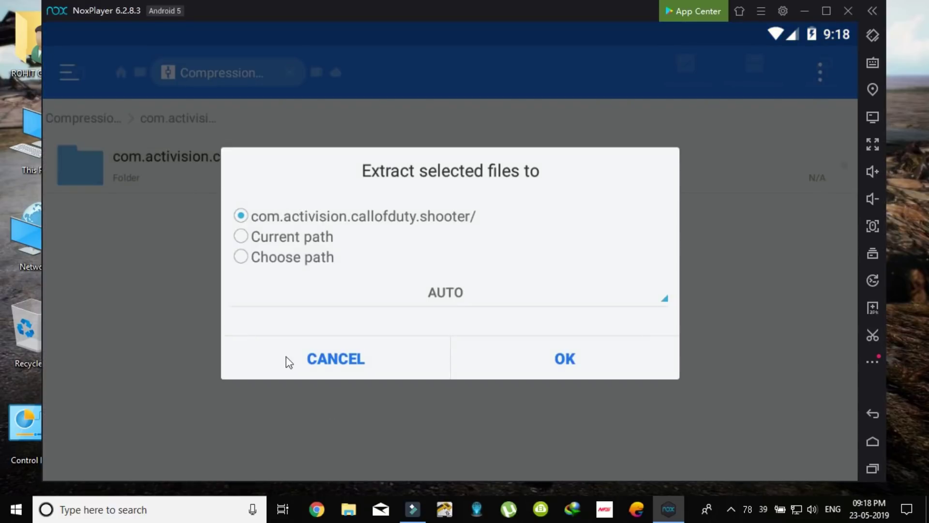
pyautogui.click(242, 256)
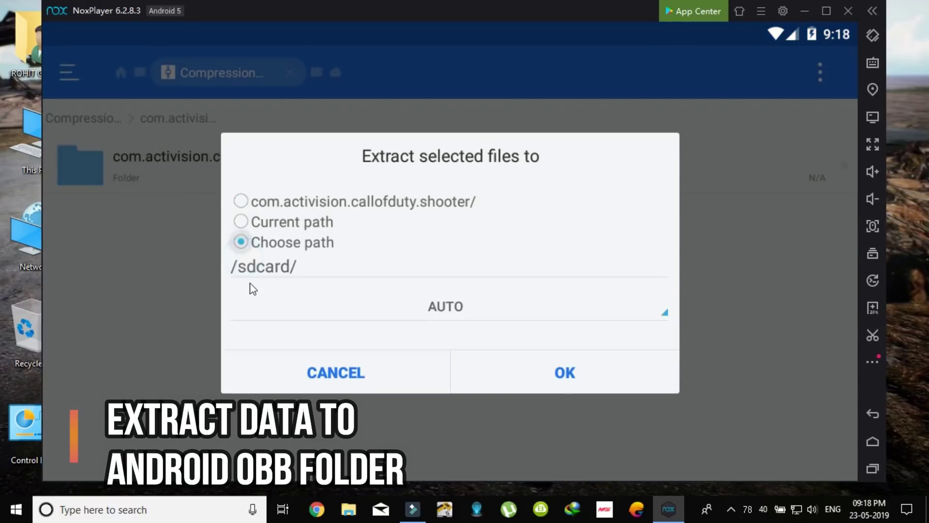
pyautogui.click(334, 275)
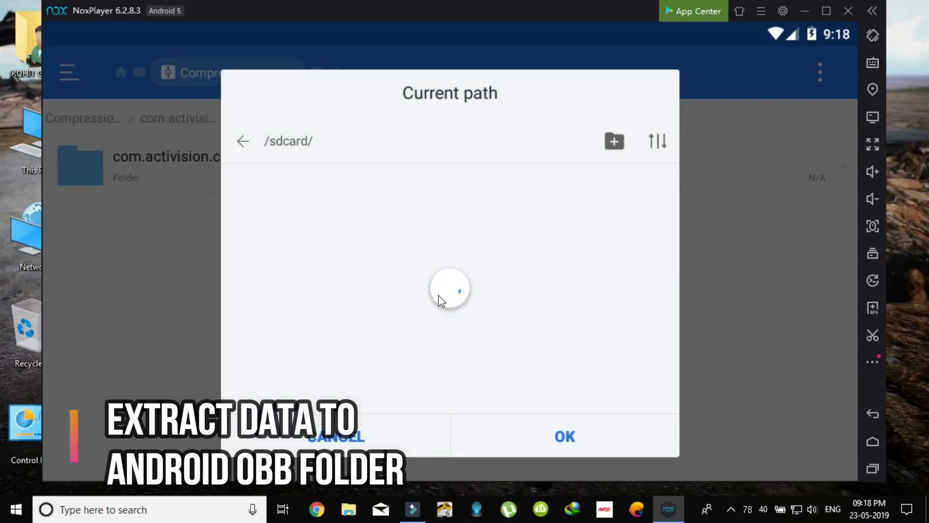
pyautogui.click(339, 279)
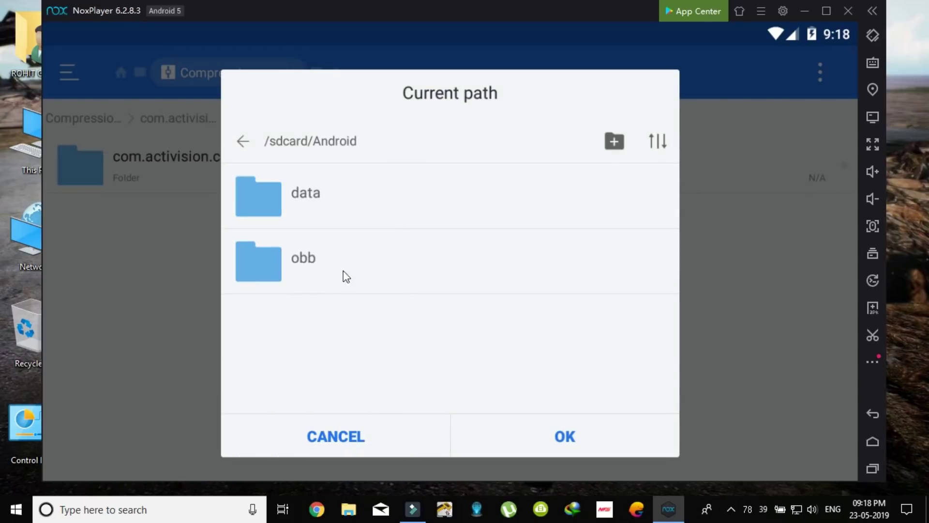
pyautogui.click(325, 268)
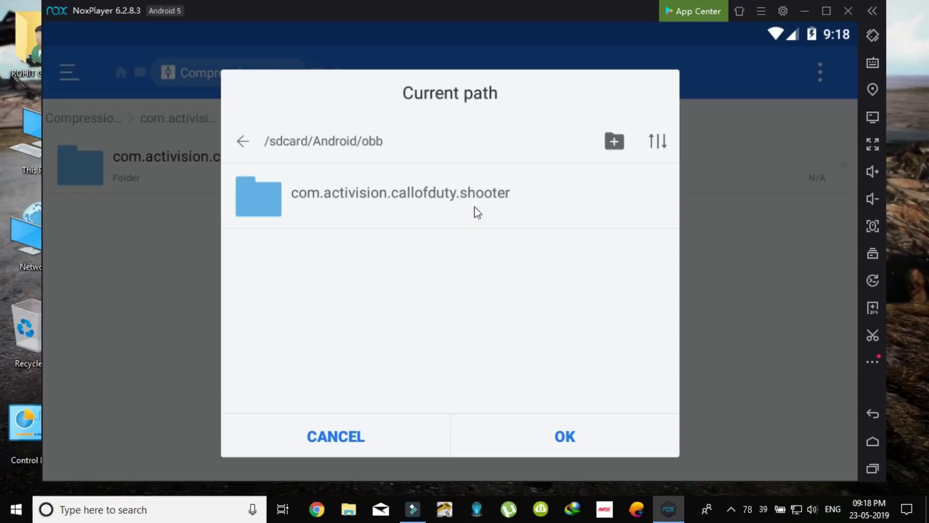
pyautogui.click(385, 435)
pyautogui.click(347, 388)
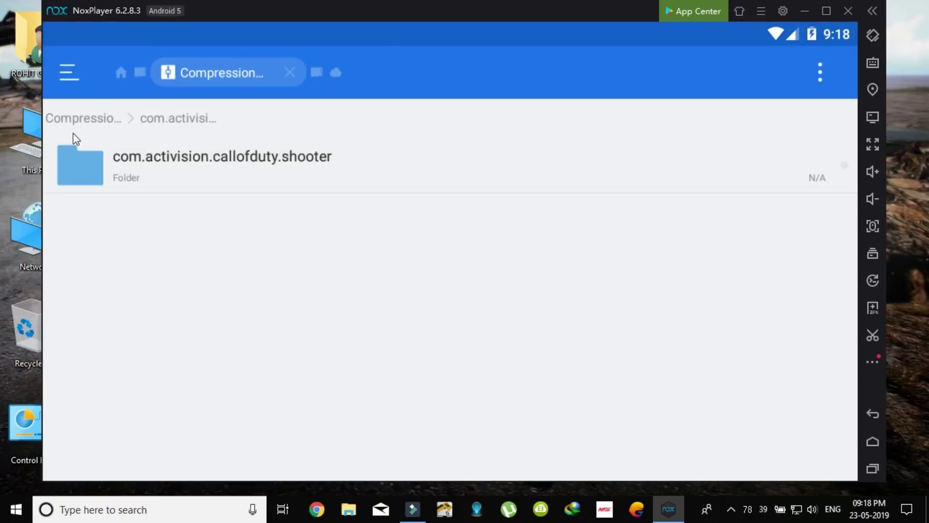
# Leave the archive and the Download folder, returning to the ES File Explorer home page
pyautogui.click(874, 414)
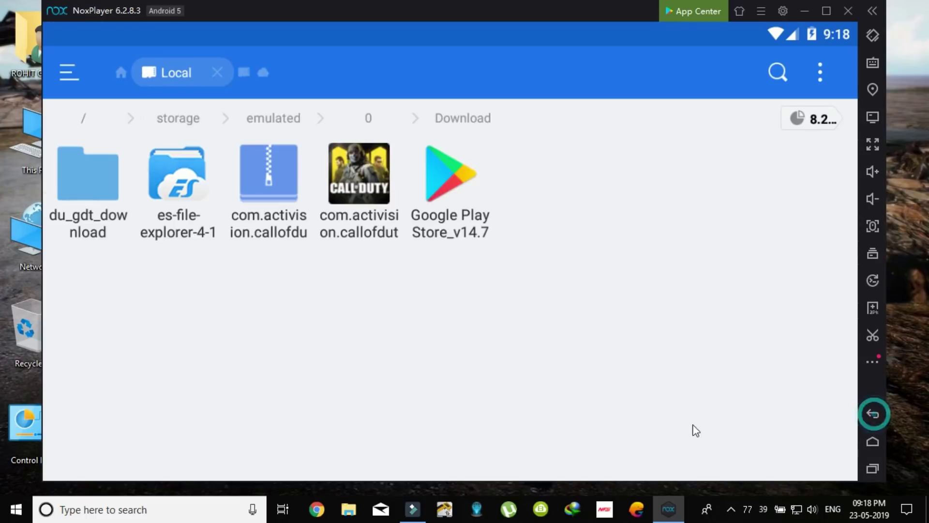
pyautogui.click(875, 414)
pyautogui.click(874, 417)
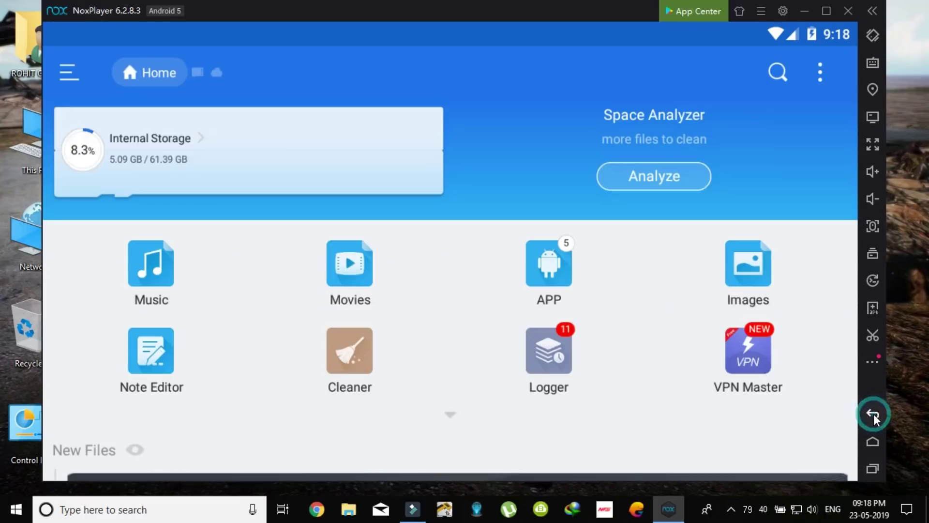
# Confirm the closed beta welcome notice in Call of Duty Mobile and log in as a guest
pyautogui.click(874, 415)
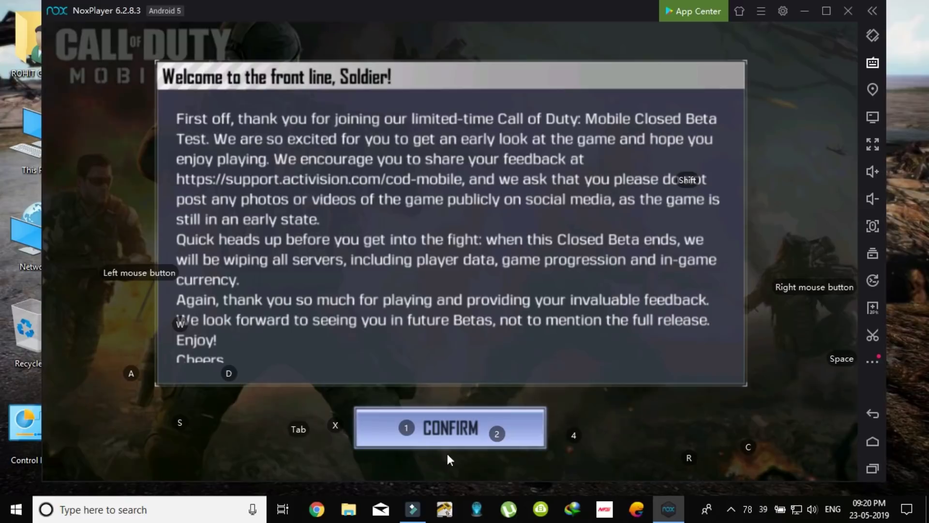
pyautogui.click(473, 434)
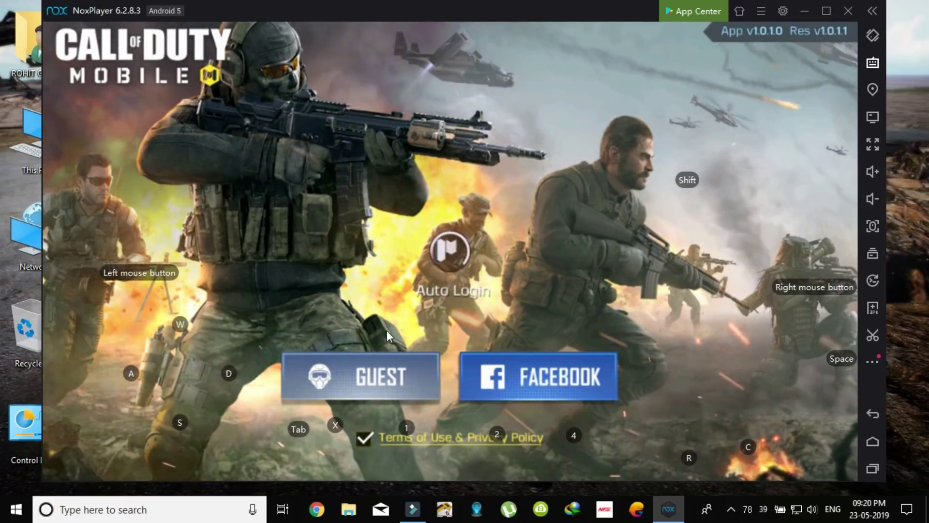
pyautogui.click(398, 370)
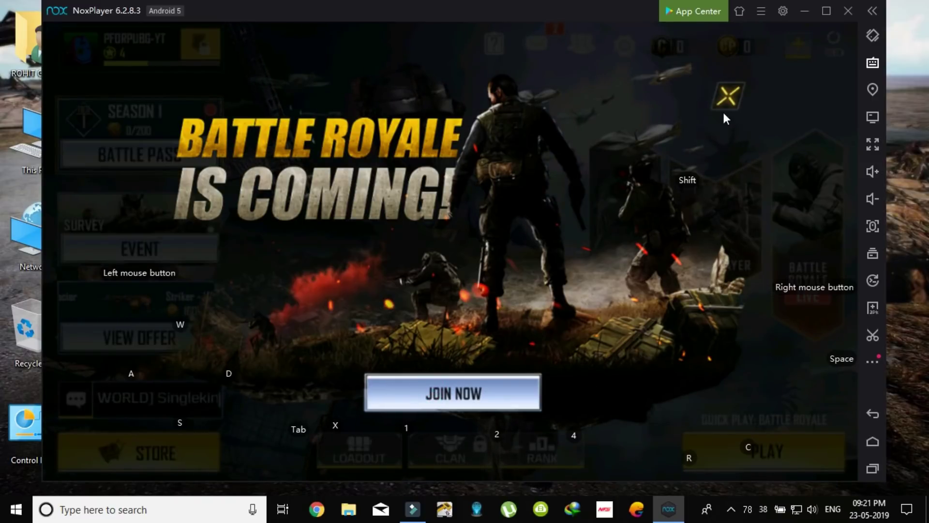
# Return from the Battle Royale page to the lobby and open the HUD Custom - Manual Fire Mode editor in the MP mode control settings
pyautogui.click(503, 219)
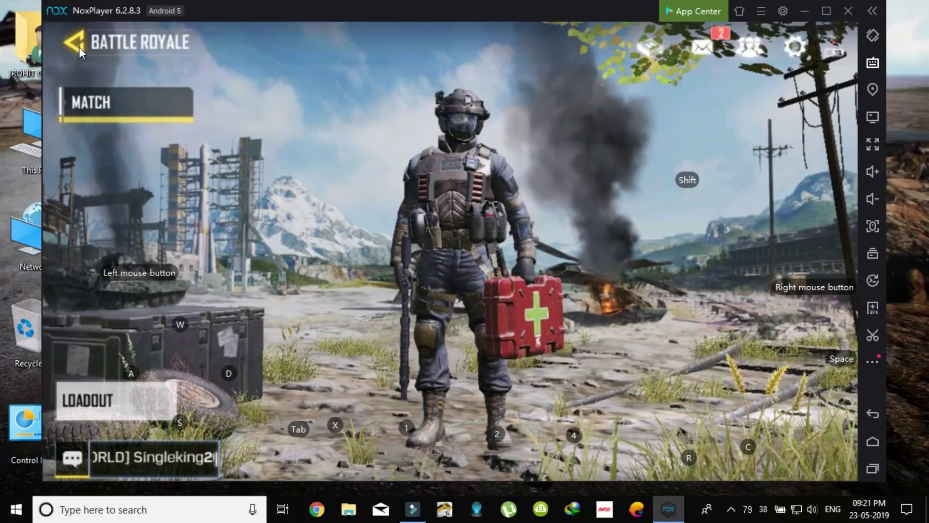
pyautogui.click(79, 45)
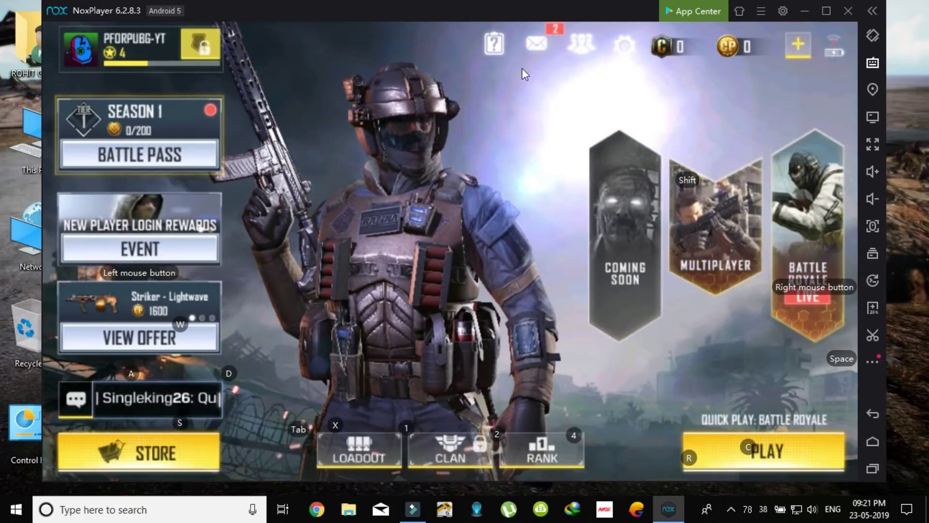
pyautogui.click(625, 44)
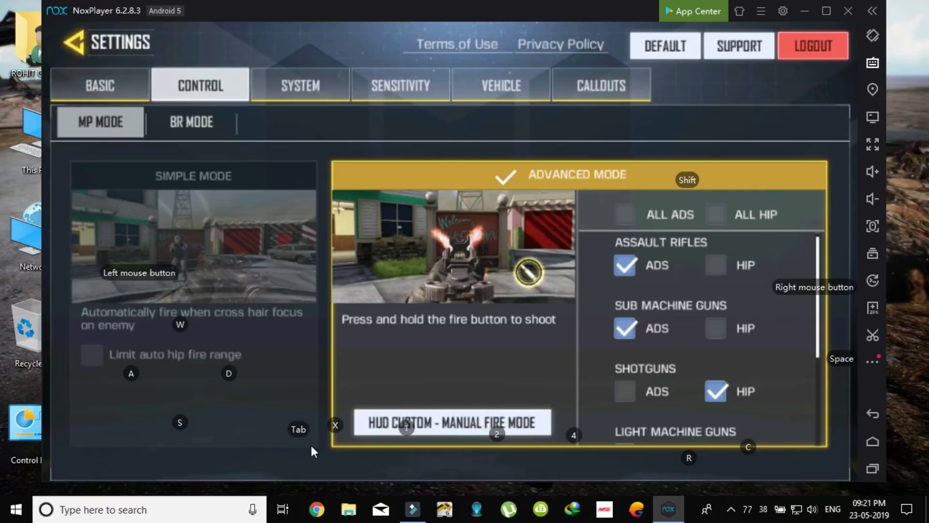
pyautogui.press('1')
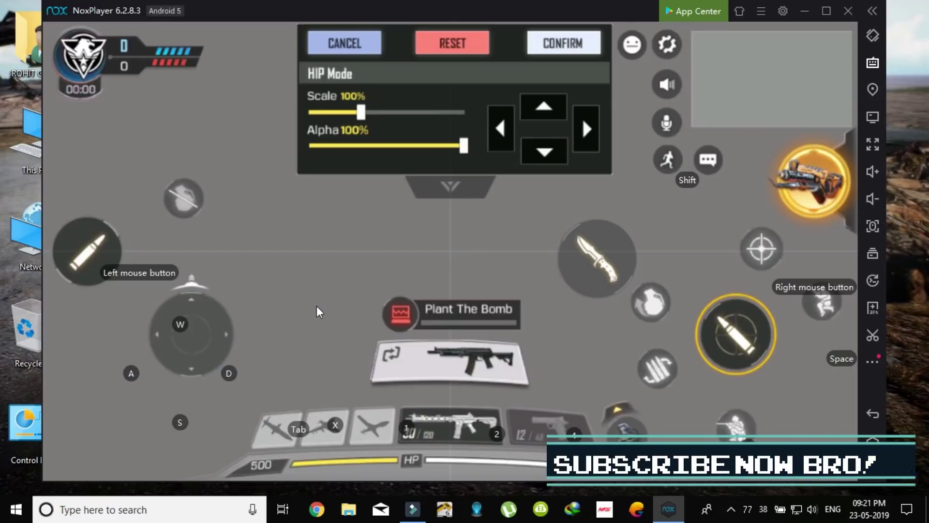
pyautogui.click(464, 194)
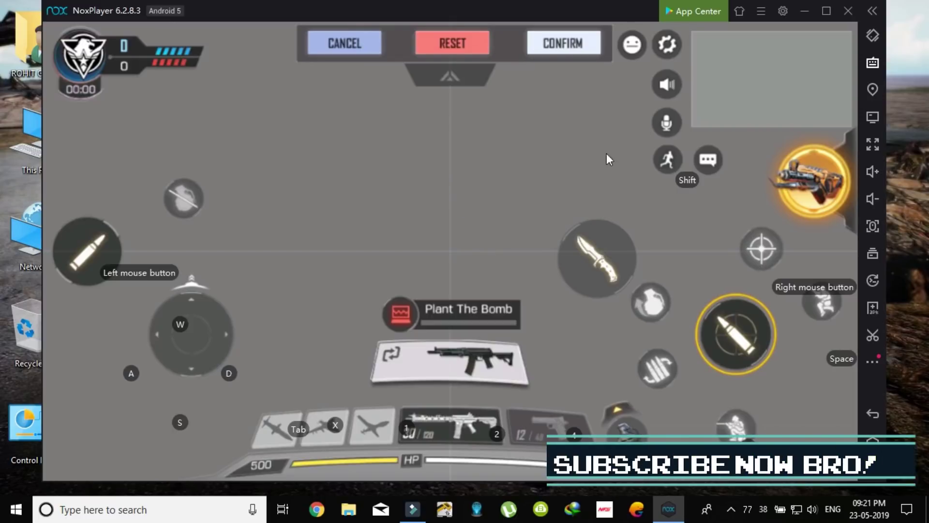
# Start editing the keyboard control mapping, placing the WASD pad over the joystick and the shooting key over the fire button above it
pyautogui.click(869, 63)
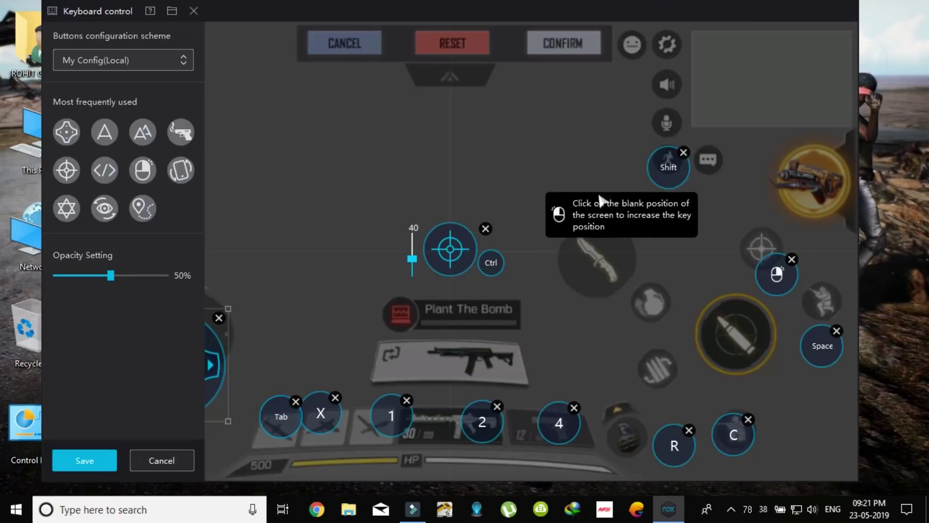
pyautogui.moveTo(326, 13); pyautogui.dragTo(426, 5)
pyautogui.moveTo(281, 371); pyautogui.dragTo(302, 334)
pyautogui.moveTo(208, 251); pyautogui.dragTo(197, 244)
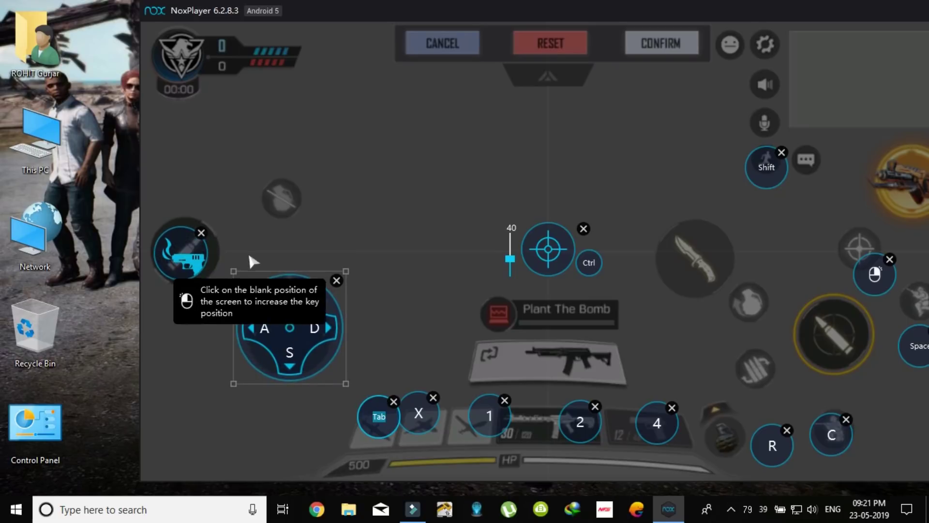
# Delete the shooting key and add a new one over the fire button above the joystick
pyautogui.click(211, 7)
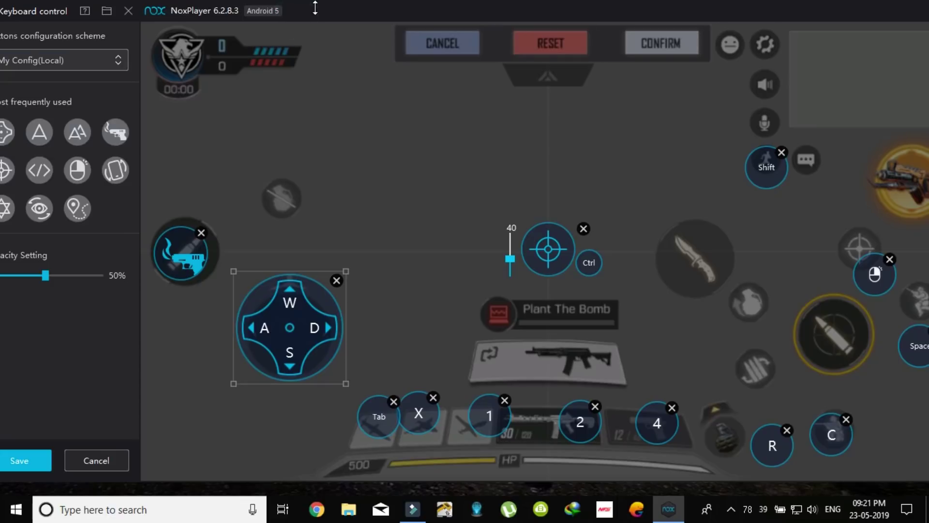
pyautogui.moveTo(328, 10); pyautogui.dragTo(356, 9)
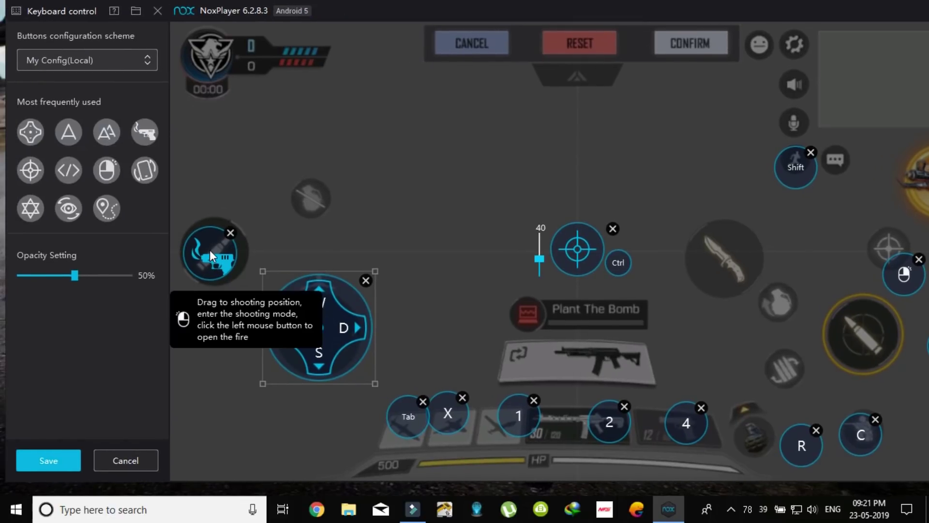
pyautogui.click(230, 234)
pyautogui.click(145, 132)
pyautogui.click(561, 256)
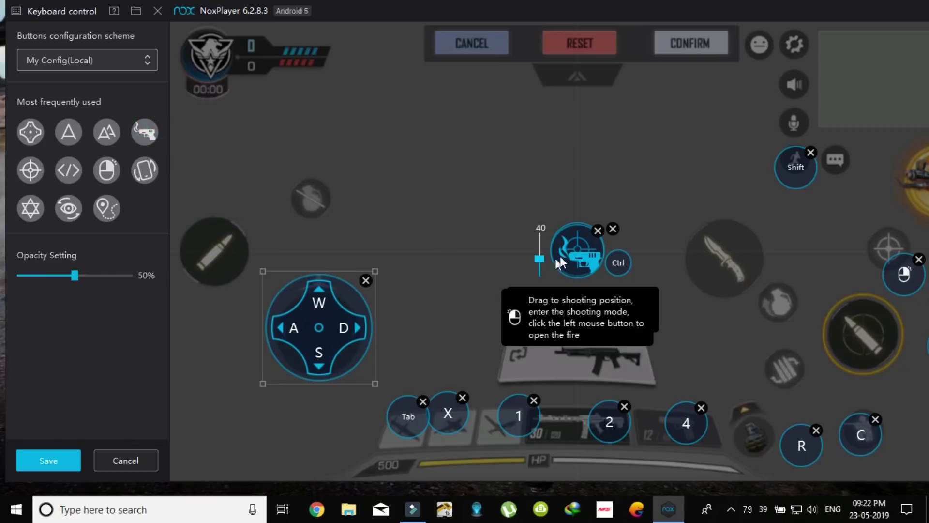
pyautogui.moveTo(561, 257); pyautogui.dragTo(202, 261)
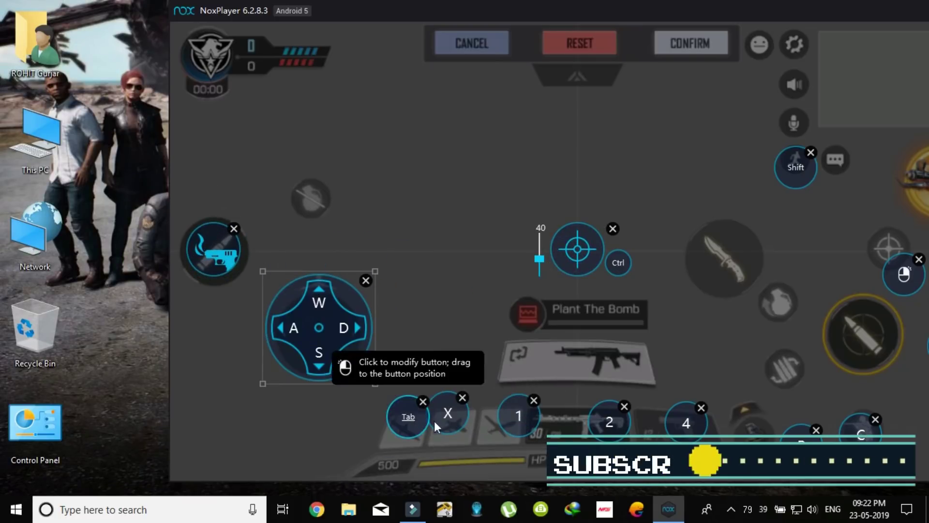
# Reposition the 1 and 2 keys on the rifle and pistol slots, 4 beside them, and Tab and X on the first and third streak slots
pyautogui.click(450, 417)
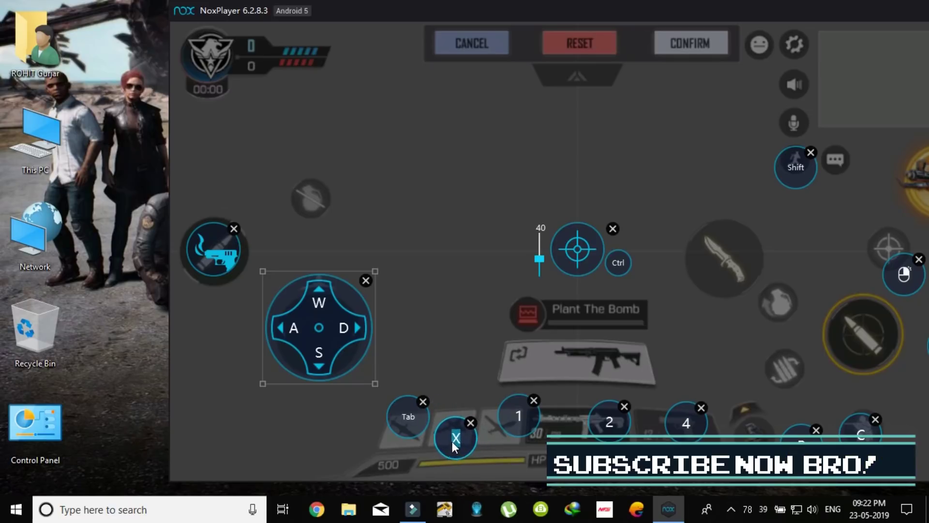
pyautogui.moveTo(455, 440); pyautogui.dragTo(452, 437)
pyautogui.click(521, 426)
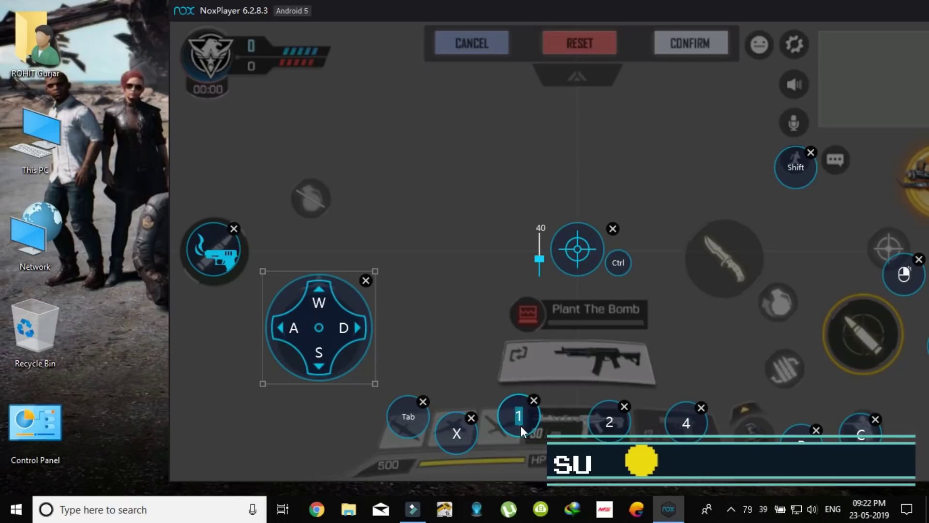
pyautogui.moveTo(521, 425); pyautogui.dragTo(551, 433)
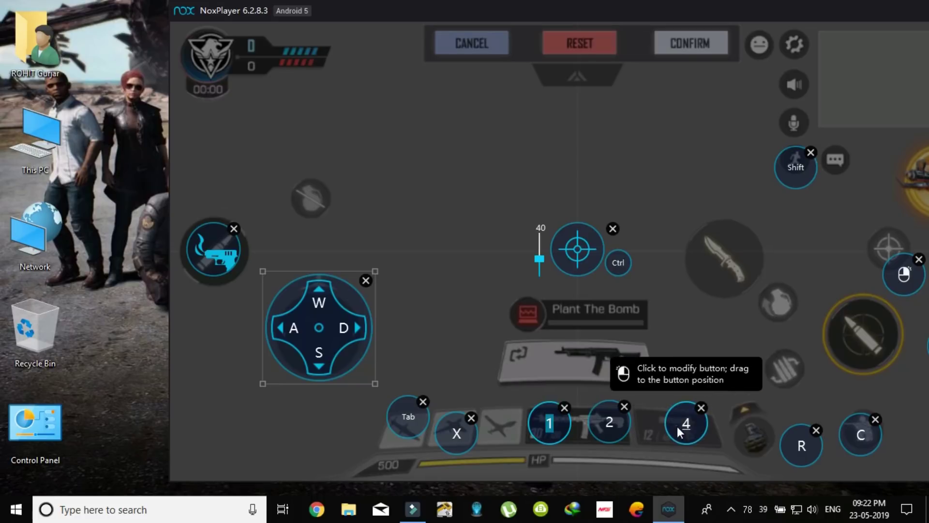
pyautogui.moveTo(677, 426); pyautogui.dragTo(744, 438)
pyautogui.moveTo(611, 425); pyautogui.dragTo(682, 437)
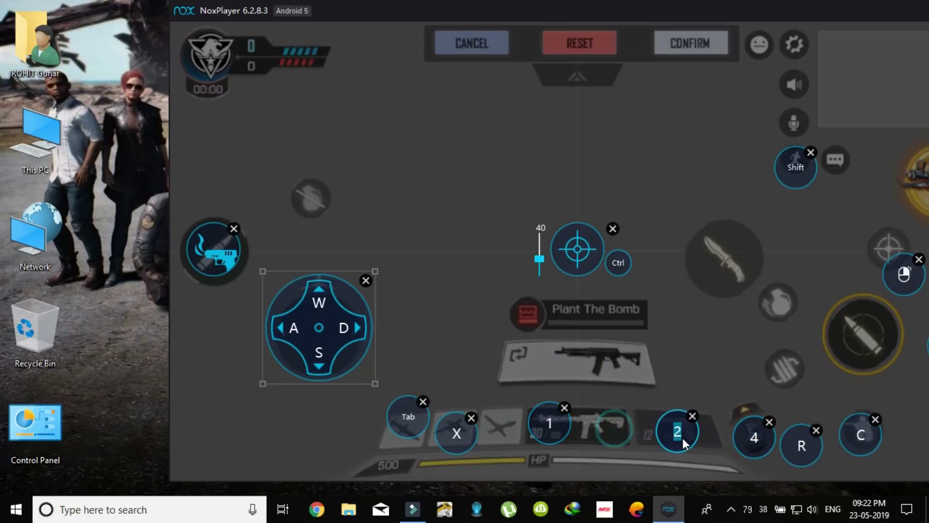
pyautogui.moveTo(573, 433); pyautogui.dragTo(573, 432)
pyautogui.moveTo(451, 443); pyautogui.dragTo(506, 437)
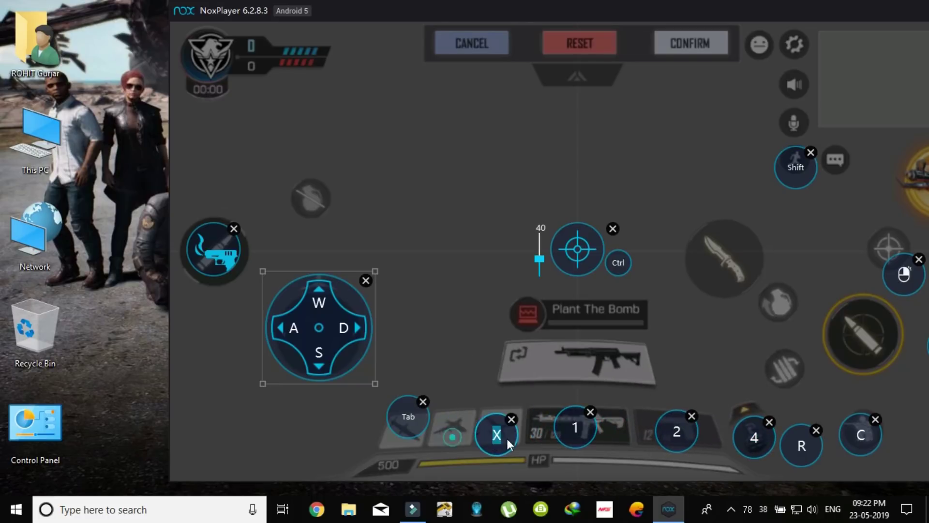
pyautogui.moveTo(425, 419); pyautogui.dragTo(411, 440)
# Move the right-mouse key onto the aim button, Space onto the jump button and R onto the reload button
pyautogui.moveTo(679, 6); pyautogui.dragTo(615, 11)
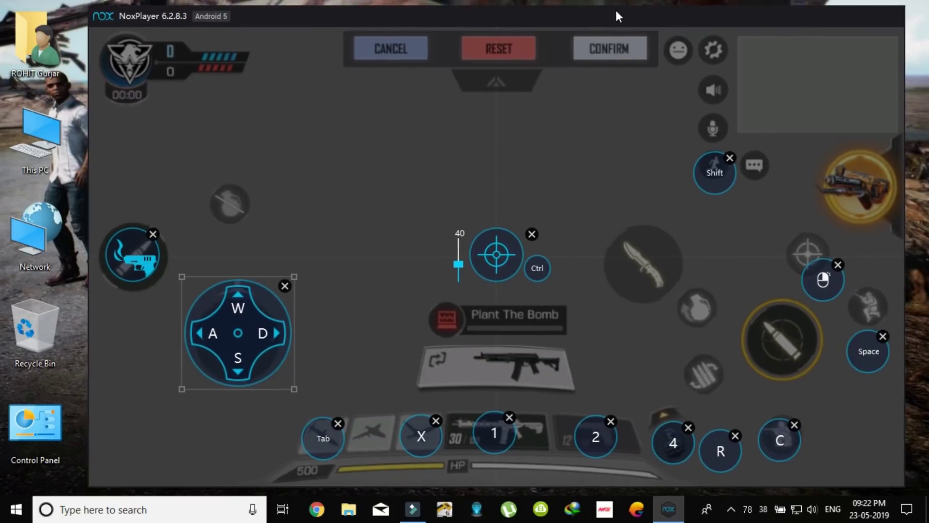
pyautogui.moveTo(818, 295); pyautogui.dragTo(809, 274)
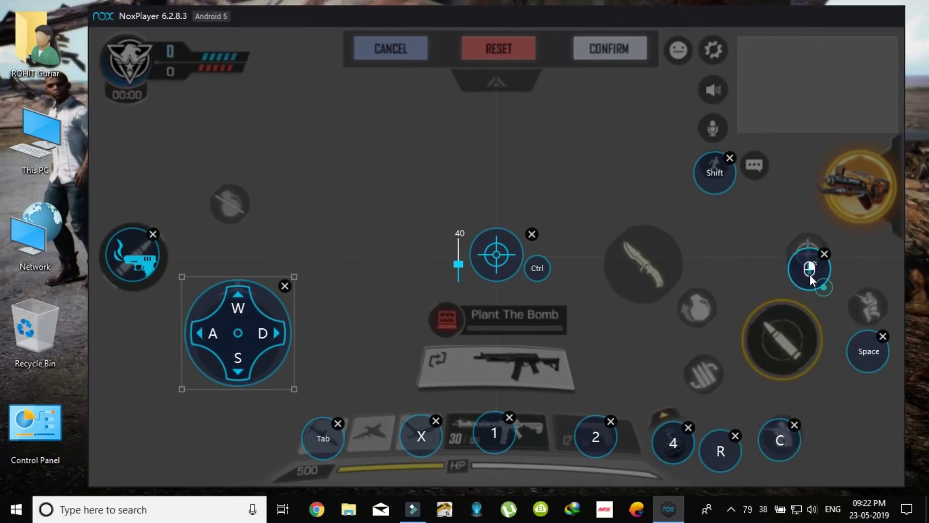
pyautogui.moveTo(867, 358); pyautogui.dragTo(870, 310)
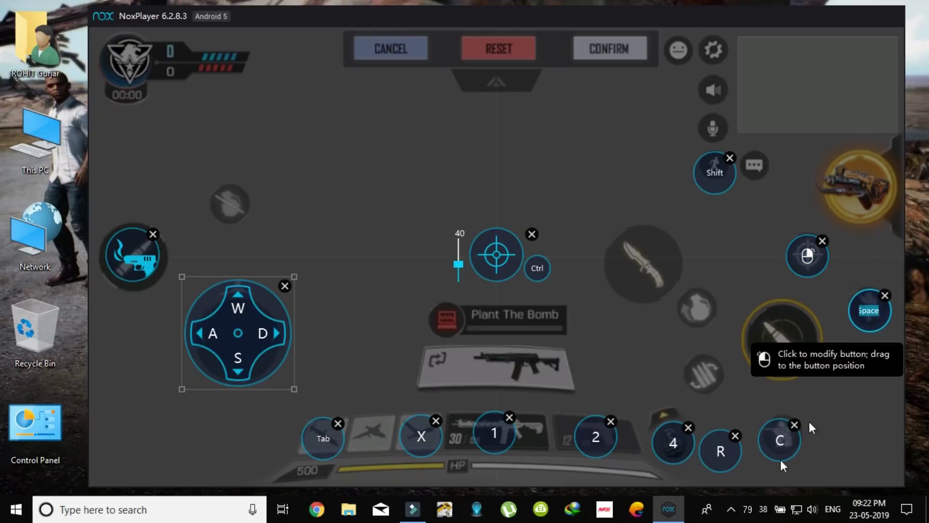
pyautogui.moveTo(735, 457); pyautogui.dragTo(714, 382)
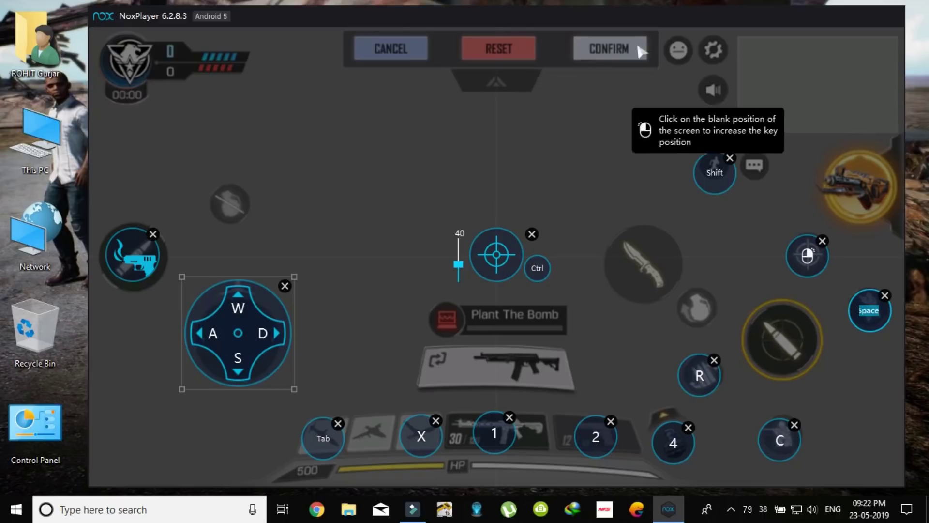
# Add an F key on the knife button and a G key on the grenade button beside it
pyautogui.click(321, 7)
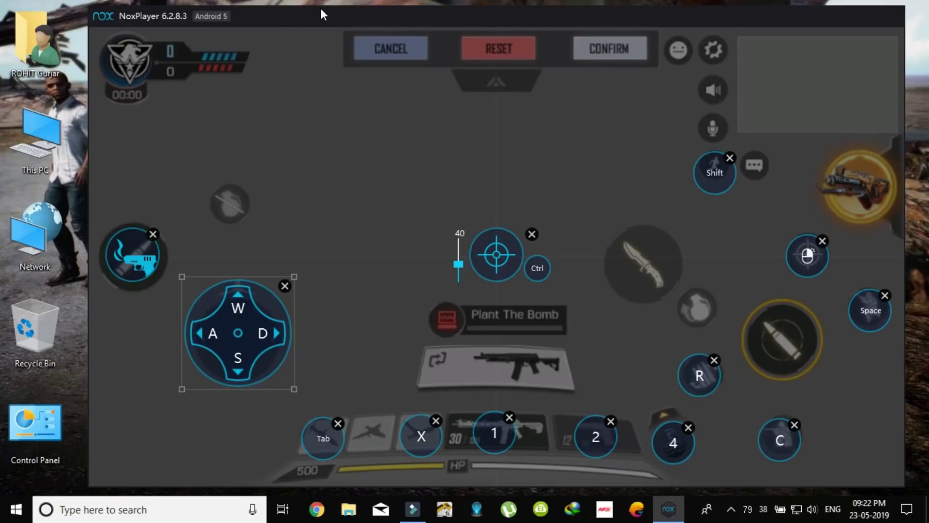
pyautogui.click(174, 10)
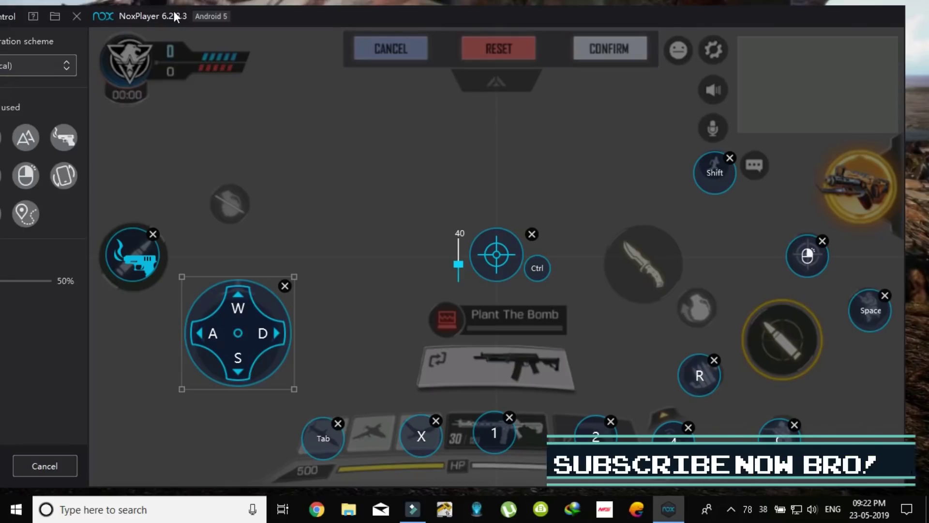
pyautogui.moveTo(173, 10); pyautogui.dragTo(268, 14)
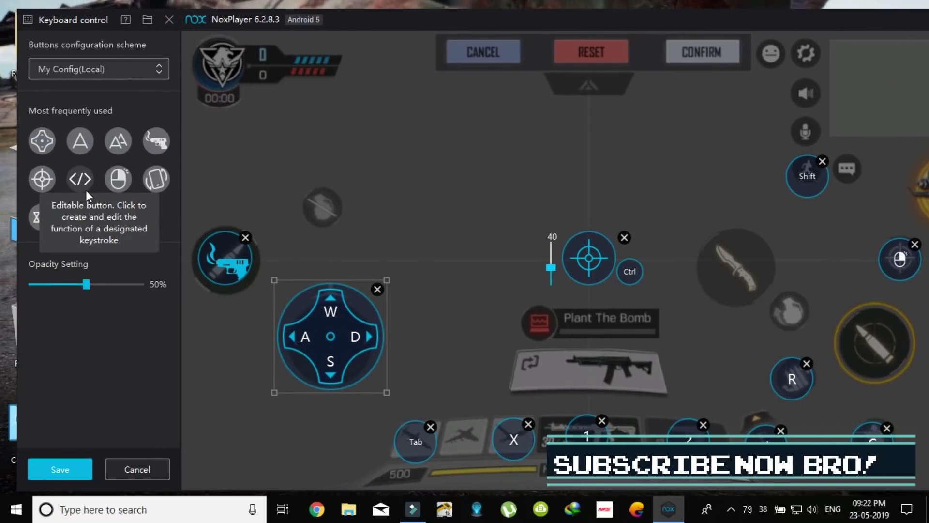
pyautogui.click(81, 145)
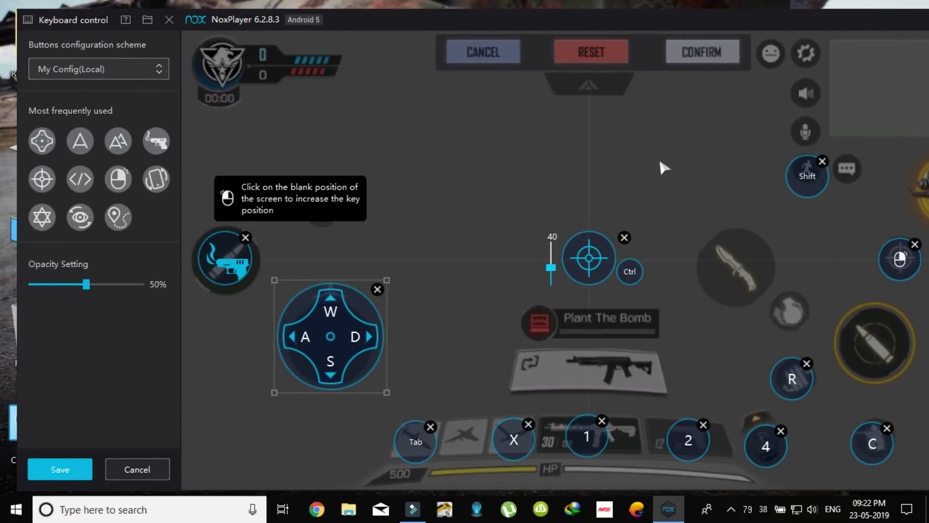
pyautogui.click(746, 269)
pyautogui.press('f')
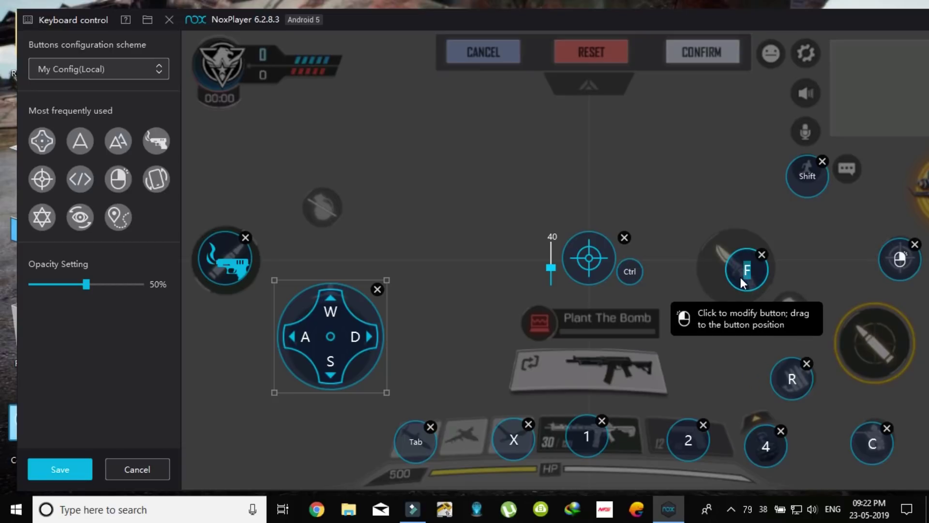
pyautogui.moveTo(743, 282); pyautogui.dragTo(733, 278)
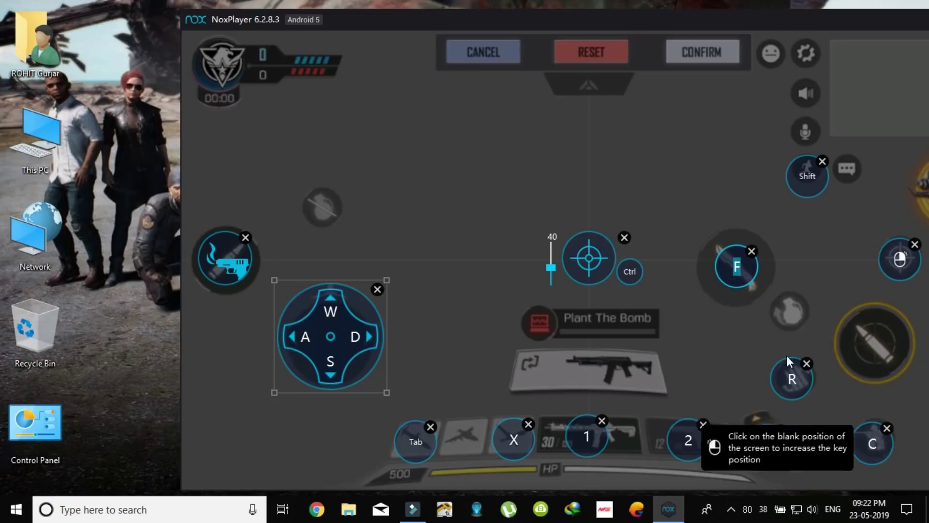
pyautogui.click(792, 313)
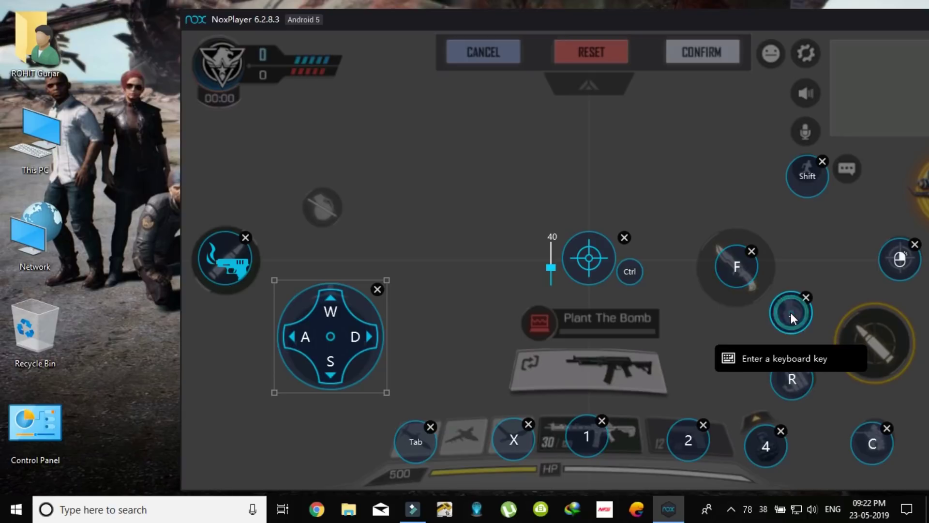
pyautogui.press('g')
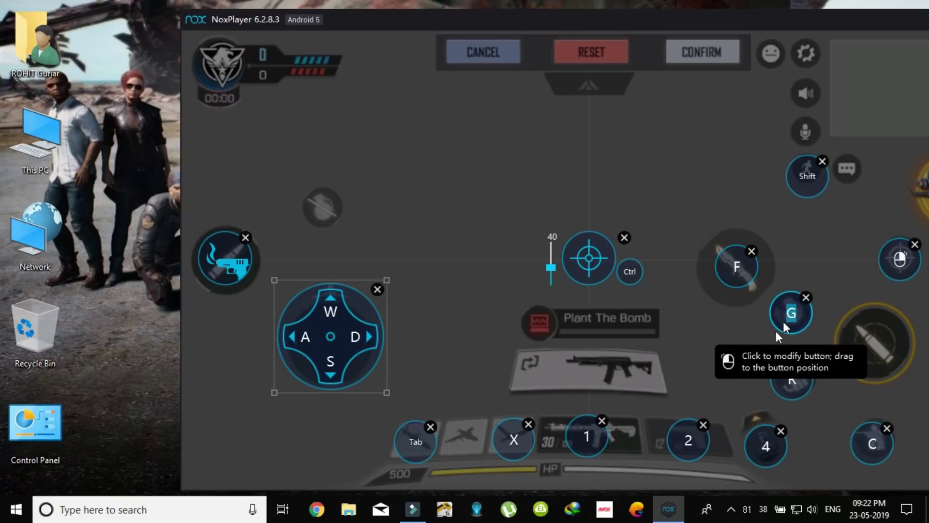
# Add a T key on the weapon swap panel below Plant The Bomb and save the keyboard mapping
pyautogui.click(571, 376)
pyautogui.press('f')
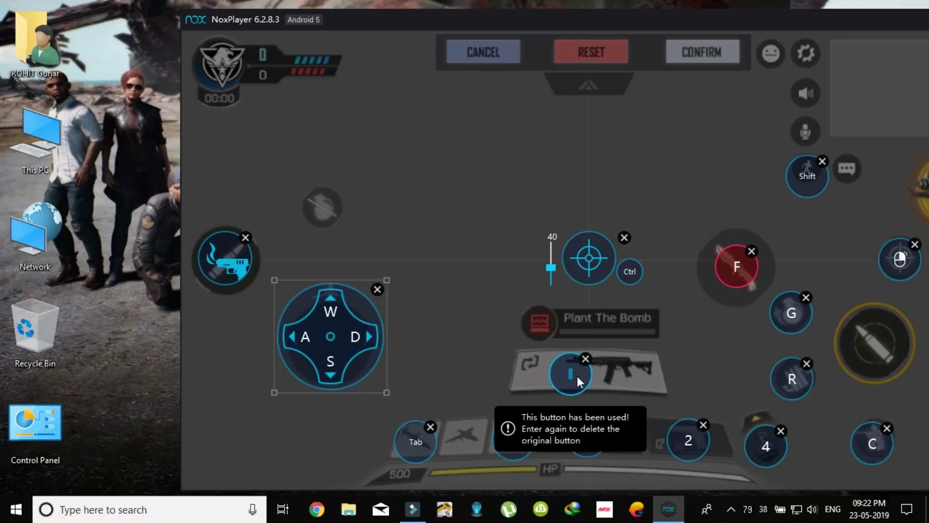
pyautogui.press('t')
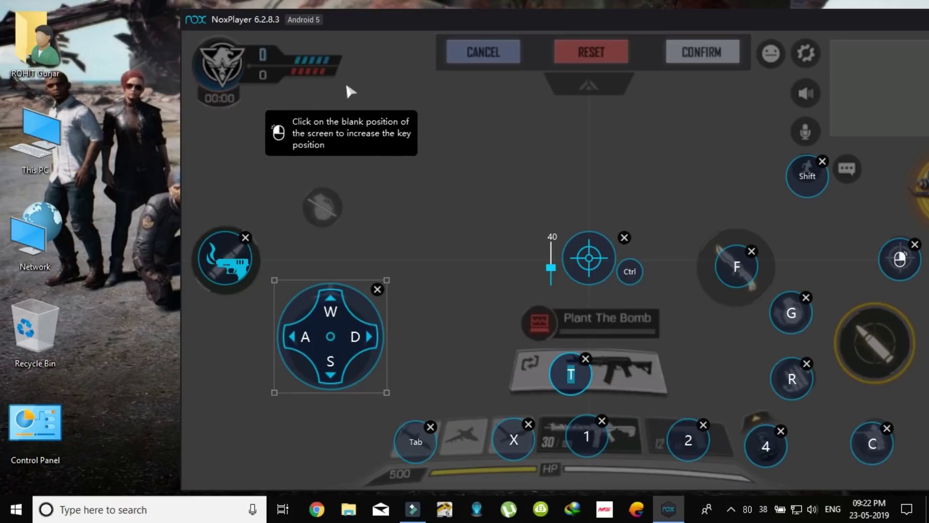
pyautogui.click(189, 21)
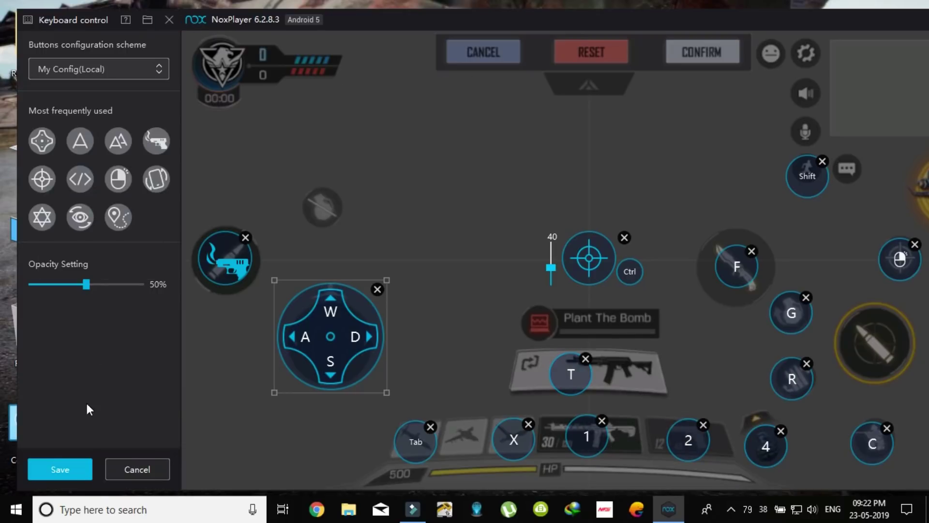
pyautogui.click(69, 467)
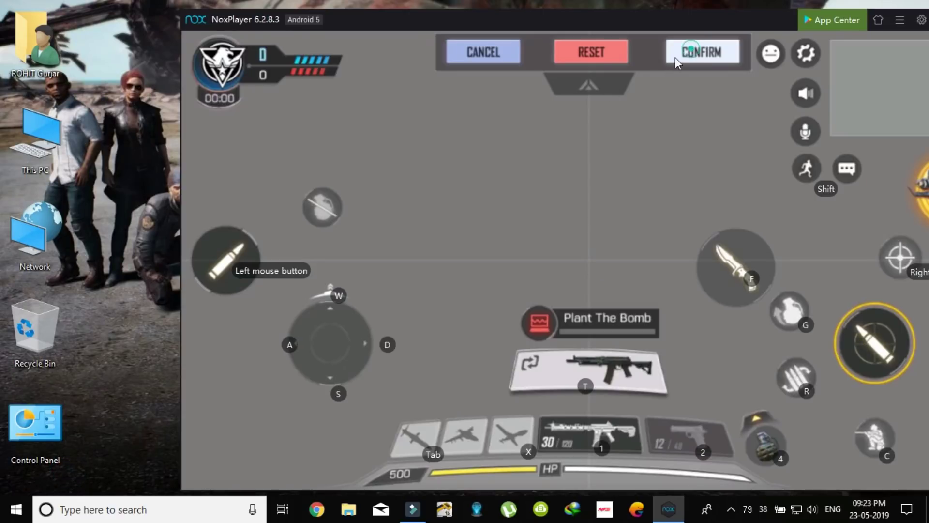
# Close the HUD layout editor without changes, review the graphic and basic settings, and return to the lobby
pyautogui.click(492, 60)
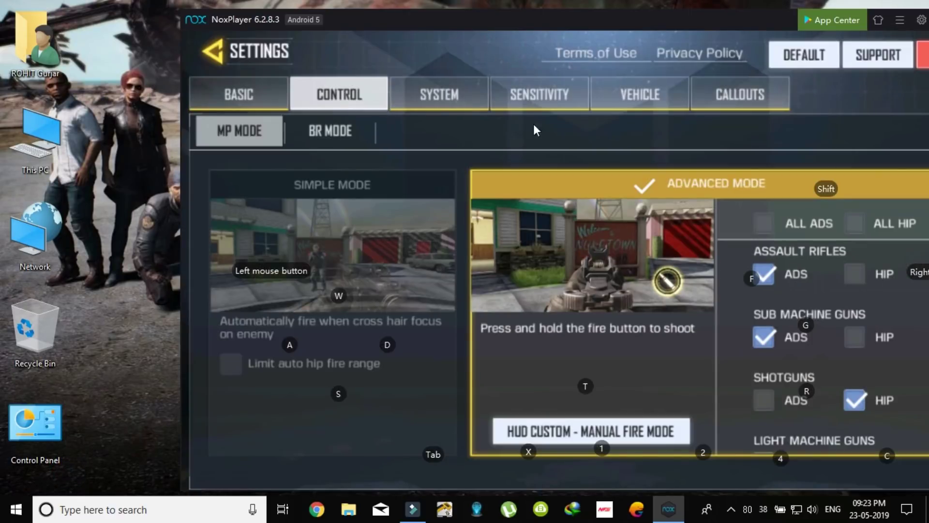
pyautogui.click(424, 93)
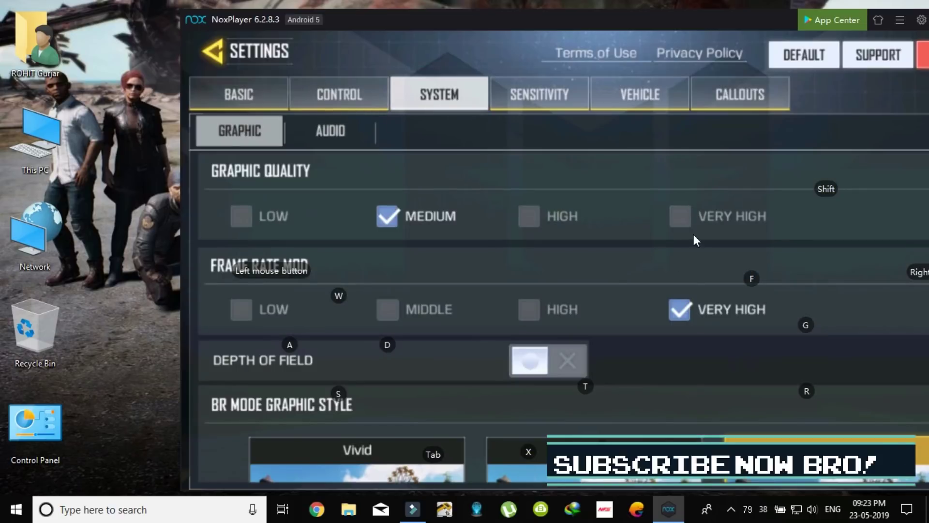
pyautogui.moveTo(631, 359); pyautogui.dragTo(645, 166)
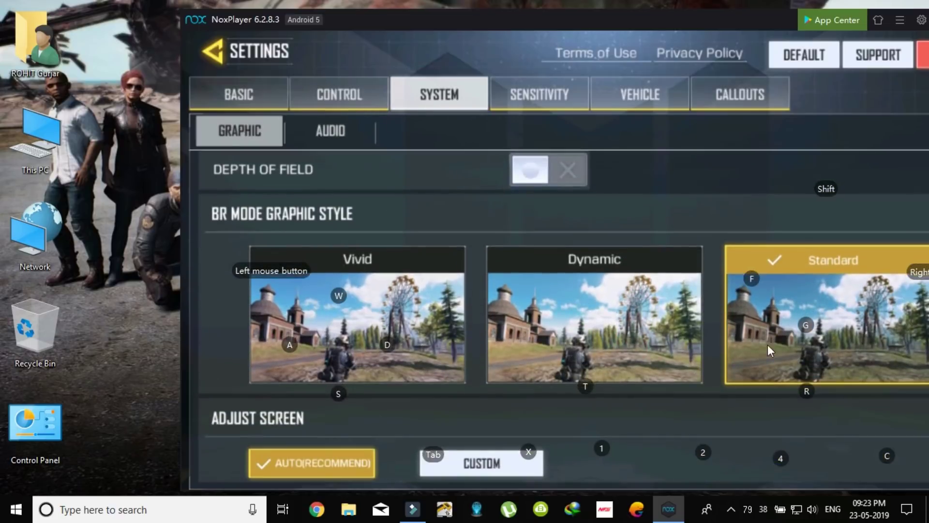
pyautogui.scroll(-2, 690, 424)
pyautogui.scroll(5, 669, 204)
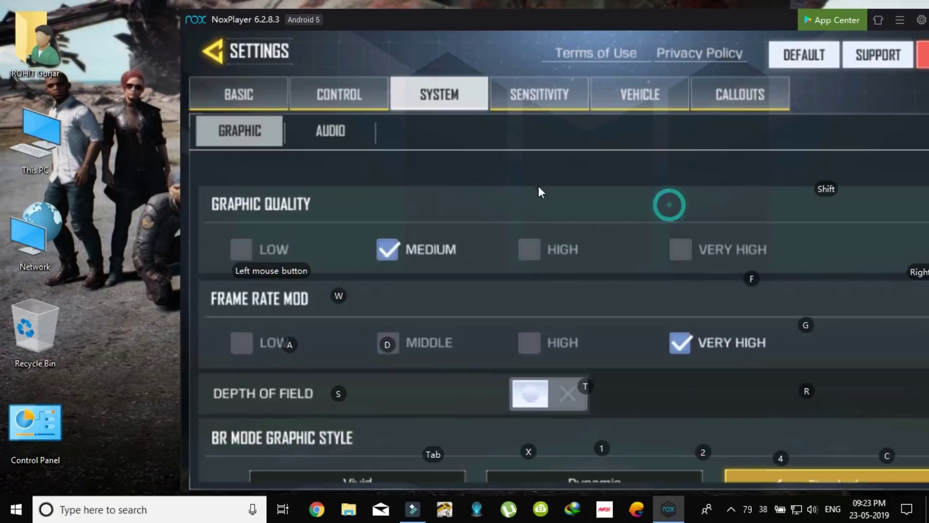
pyautogui.click(240, 97)
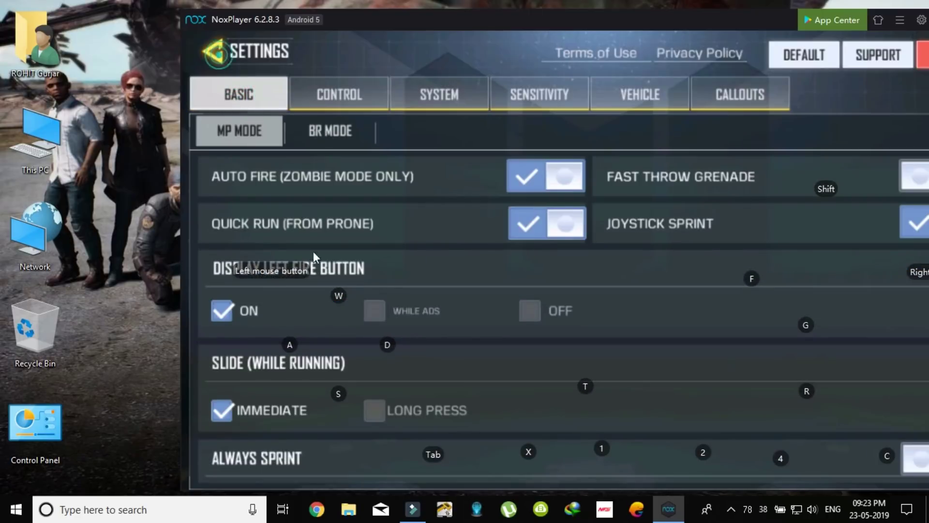
pyautogui.press('Escape')
# Reposition the emulator window so the whole game view fits on the desktop, and start a multiplayer match
pyautogui.moveTo(639, 16); pyautogui.dragTo(491, 14)
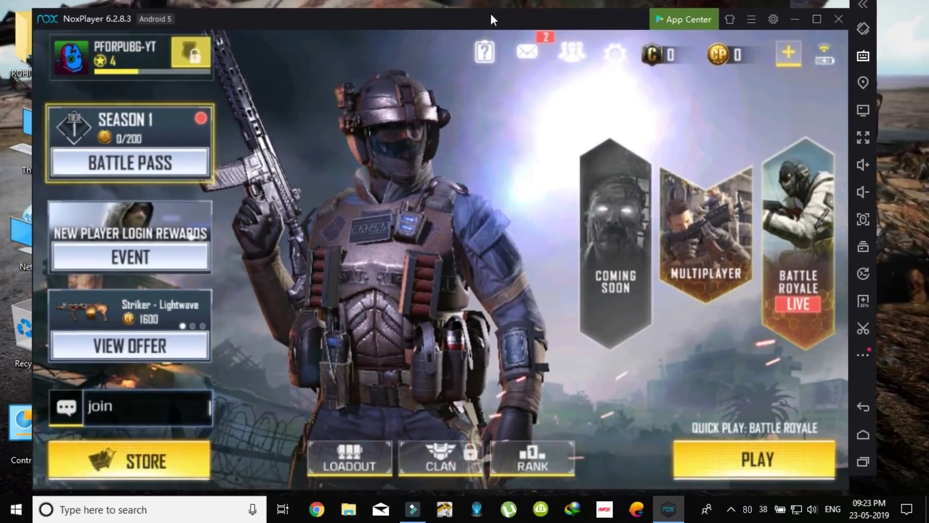
pyautogui.moveTo(814, 23); pyautogui.dragTo(814, 19)
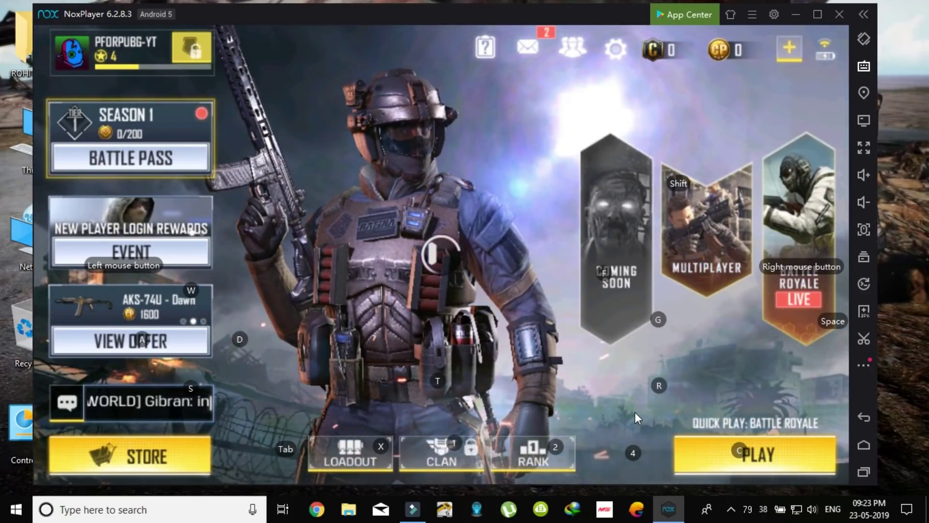
pyautogui.press('shift')
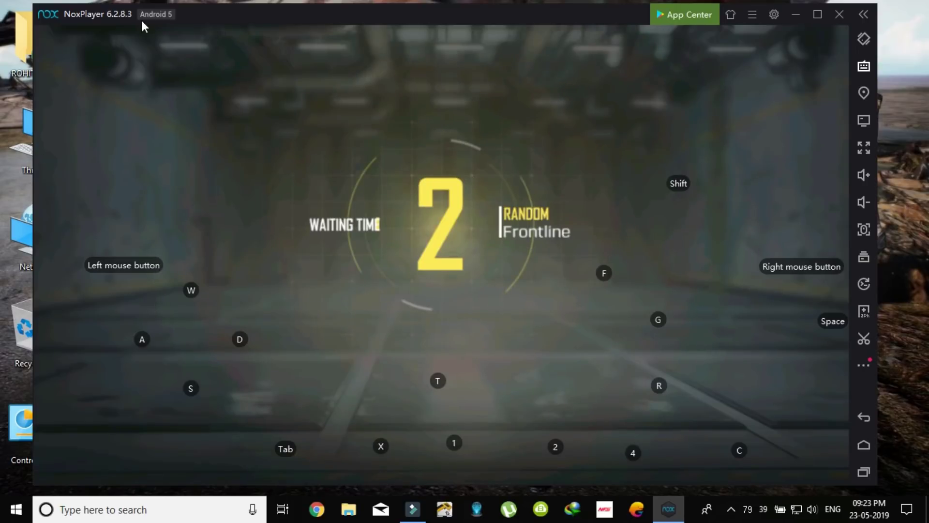
# Review the Ctrl toggle on the crosshair view control in the keyboard mapping, save the mapping and reposition the emulator window
pyautogui.click(864, 65)
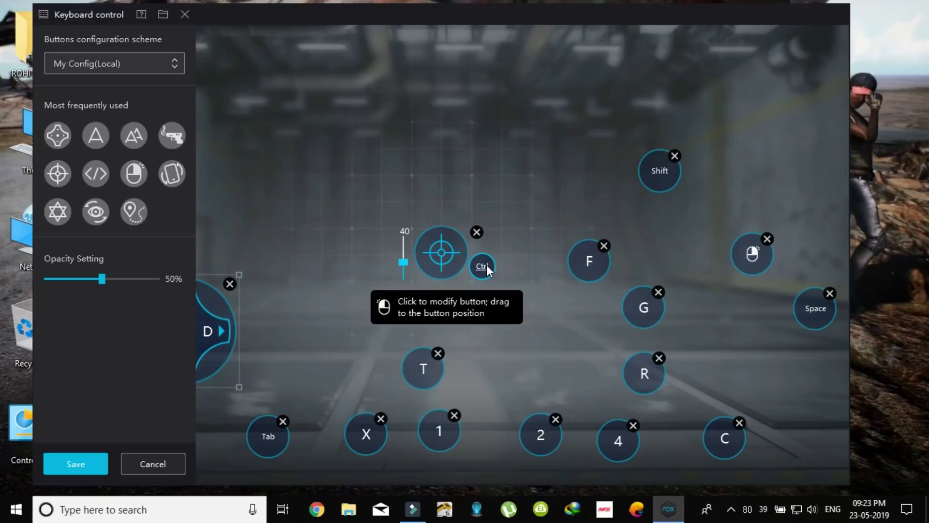
pyautogui.moveTo(486, 265); pyautogui.dragTo(475, 267)
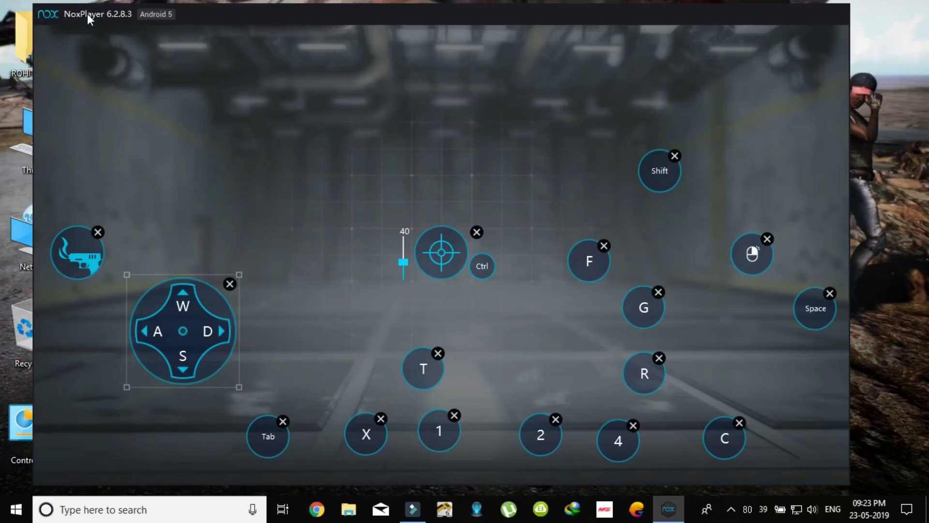
pyautogui.moveTo(87, 13); pyautogui.dragTo(108, 16)
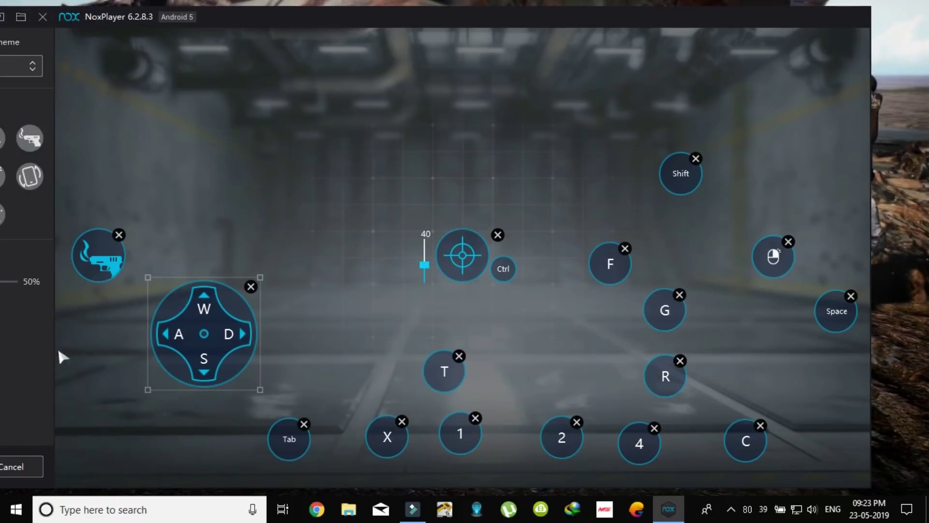
pyautogui.moveTo(223, 29); pyautogui.dragTo(266, 27)
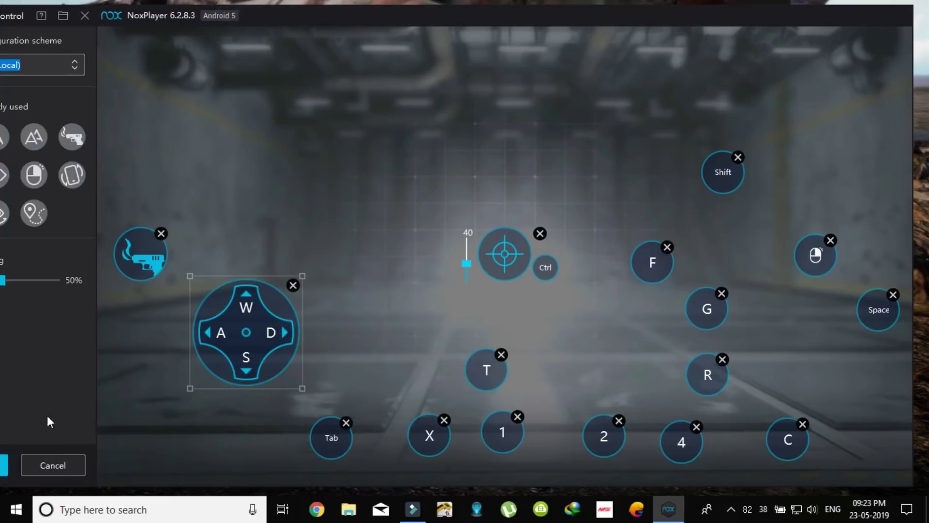
pyautogui.click(4, 464)
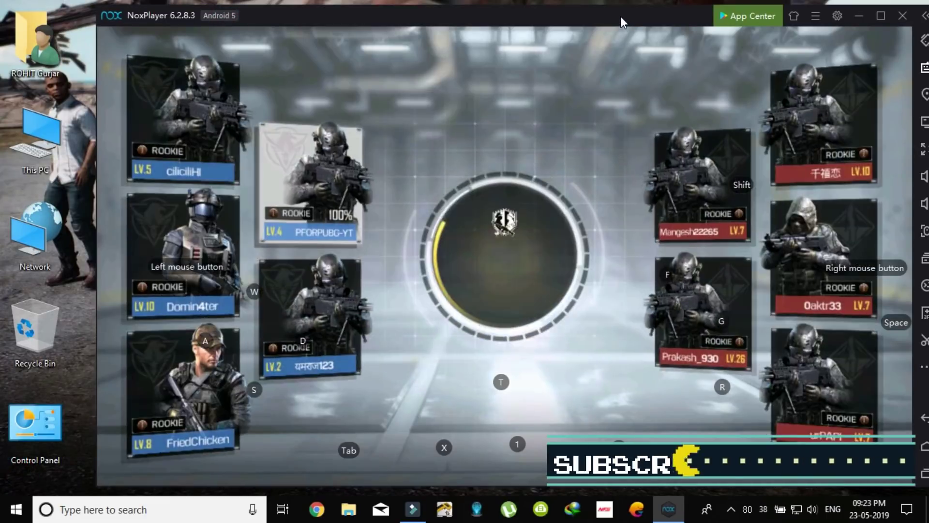
pyautogui.moveTo(620, 16); pyautogui.dragTo(603, 14)
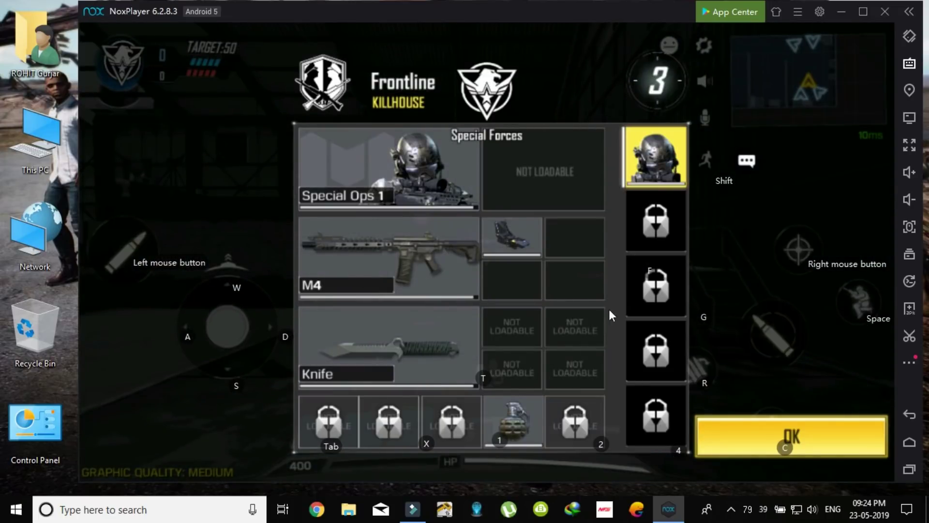
# Accept the Special Ops 1 loadout to enter the match, and test the mapped forward movement and aim controls
pyautogui.click(772, 443)
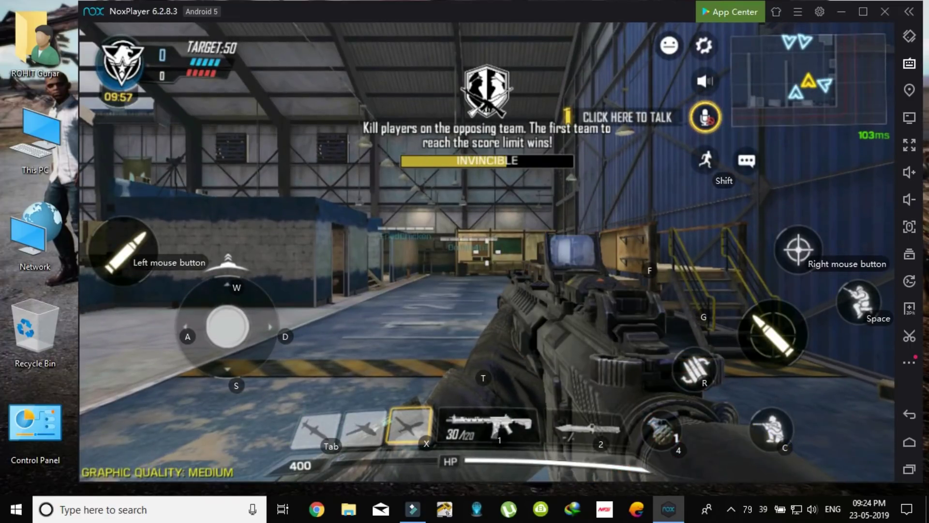
pyautogui.press('w')
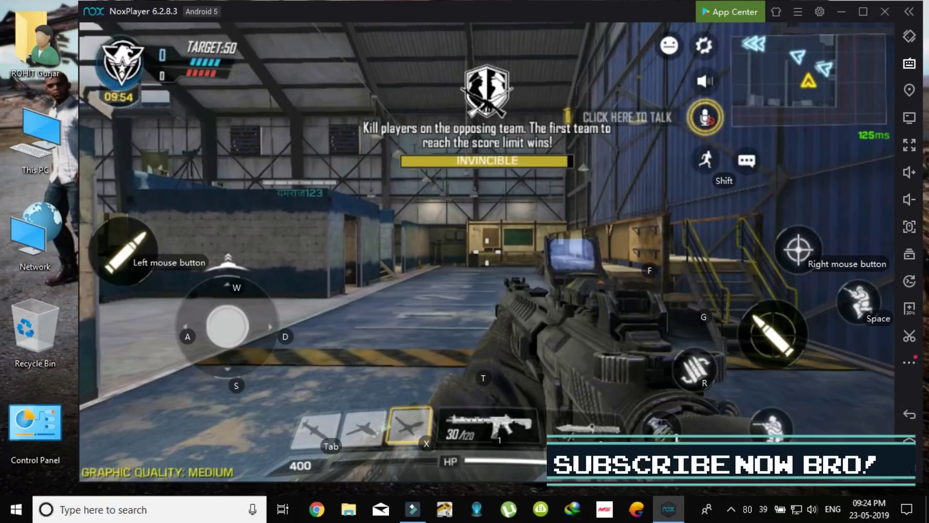
pyautogui.press('w')
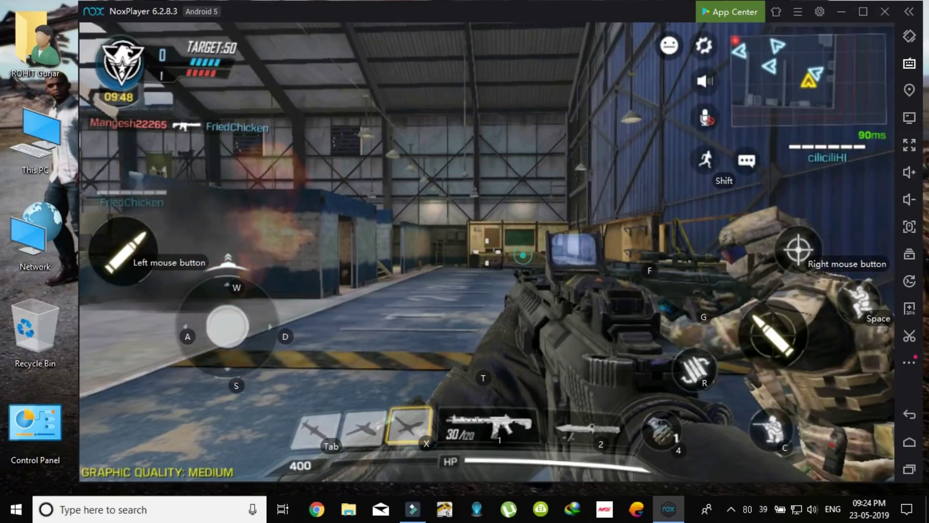
pyautogui.rightClick(524, 262)
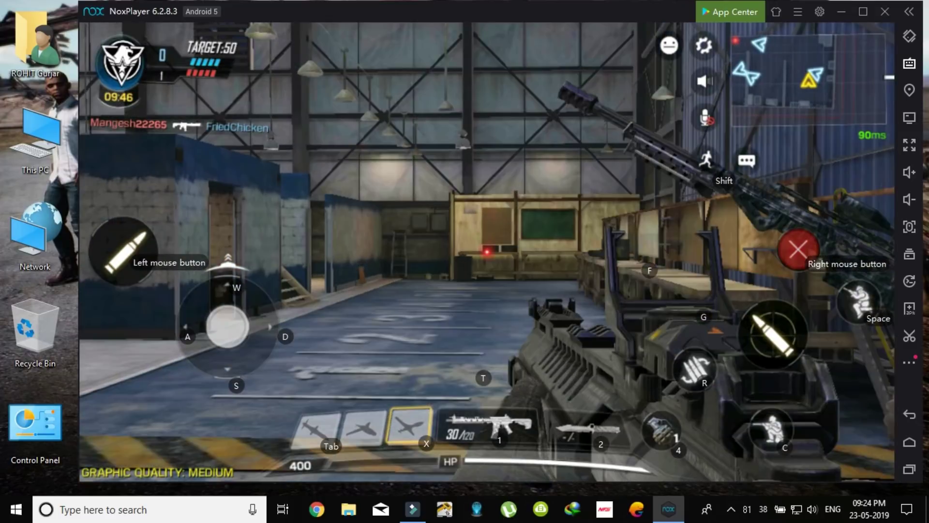
pyautogui.rightClick(524, 262)
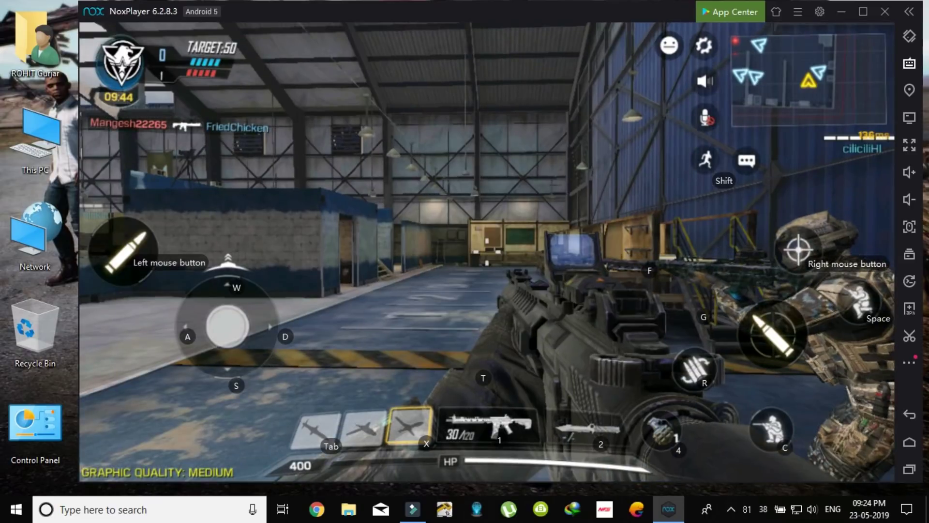